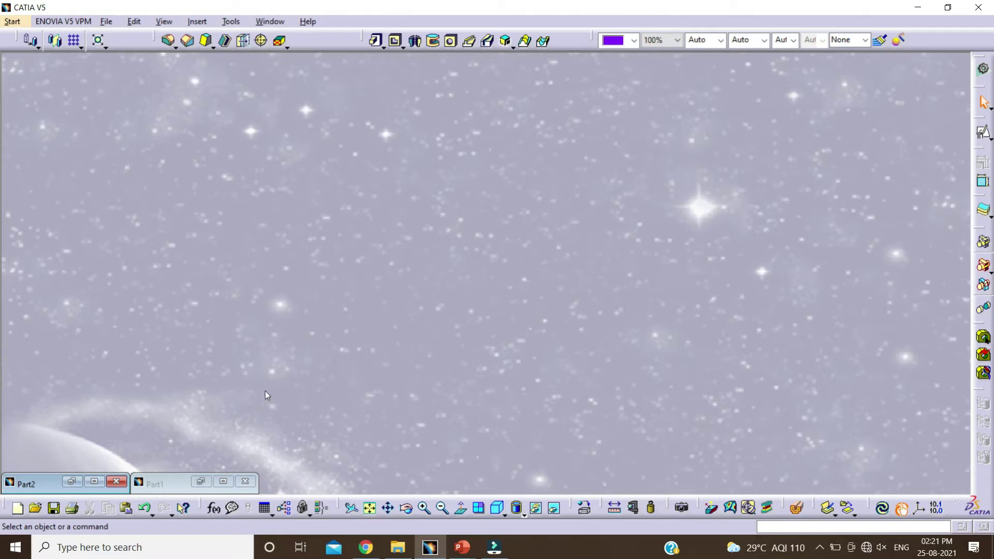
Create a new part named Part3 in the Part Design workbench
left_click(13, 22)
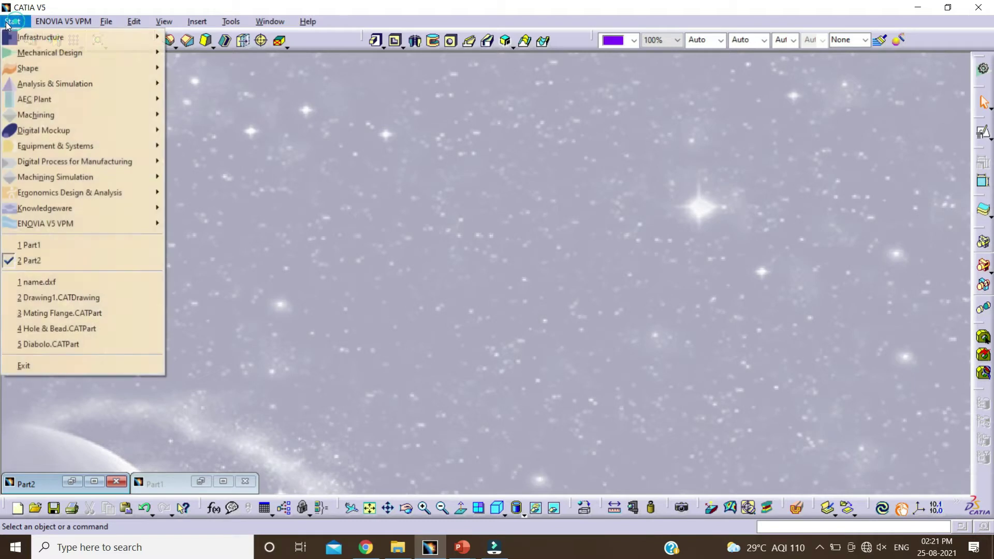
mouse_move(118, 56)
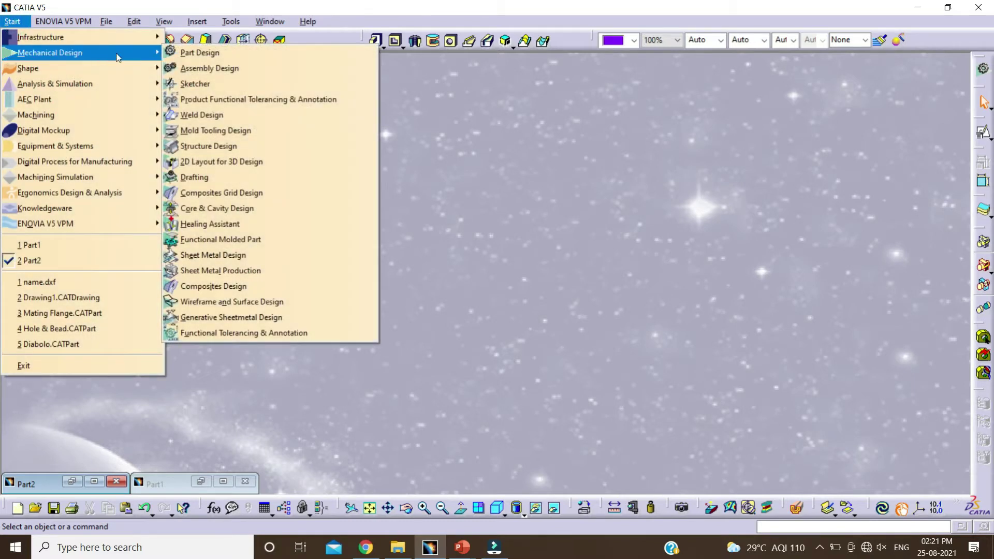
left_click(215, 54)
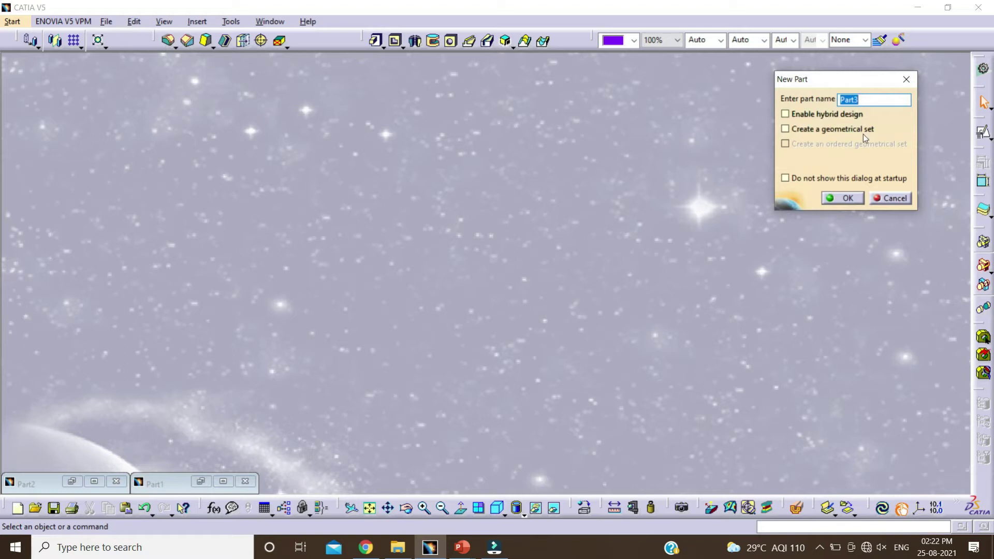
left_click(842, 198)
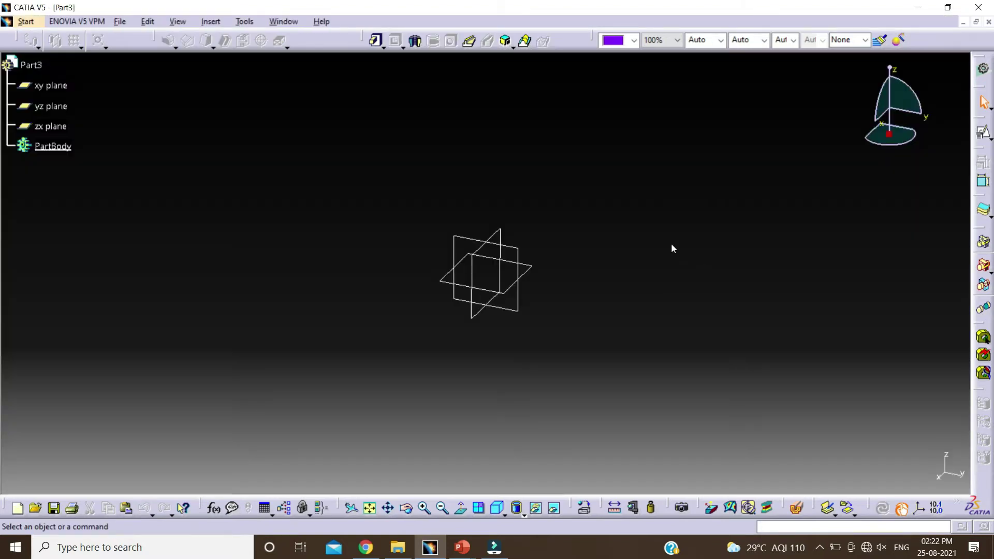
Start a positioned sketch on the yz plane
left_click(983, 133)
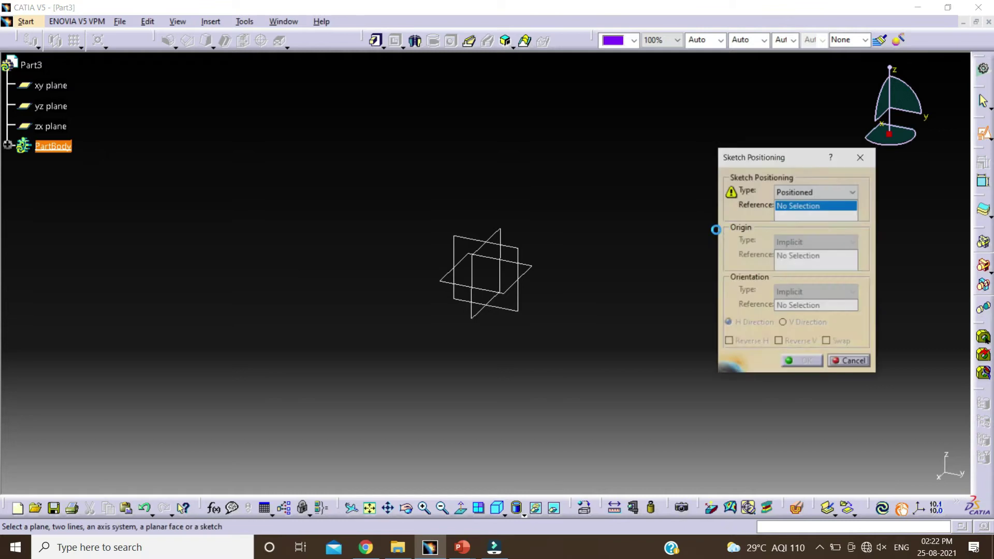
left_click(524, 304)
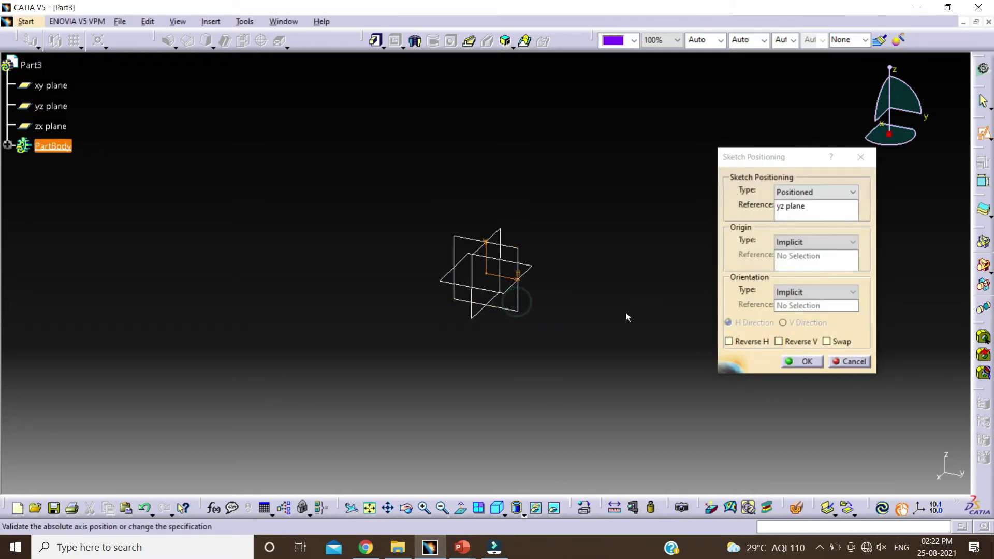
left_click(808, 361)
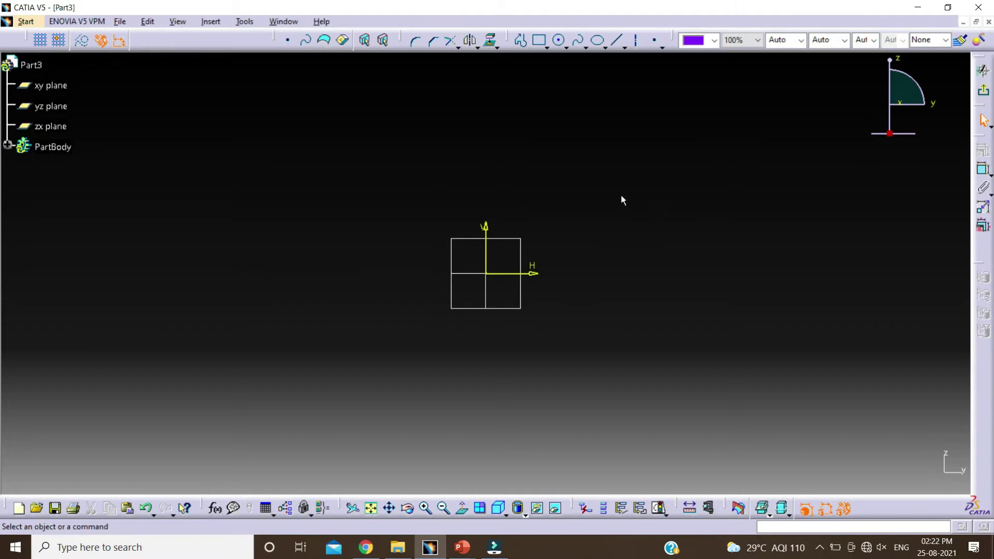
Draw a tall rectangle to the right of the sketch's vertical axis
left_click(538, 42)
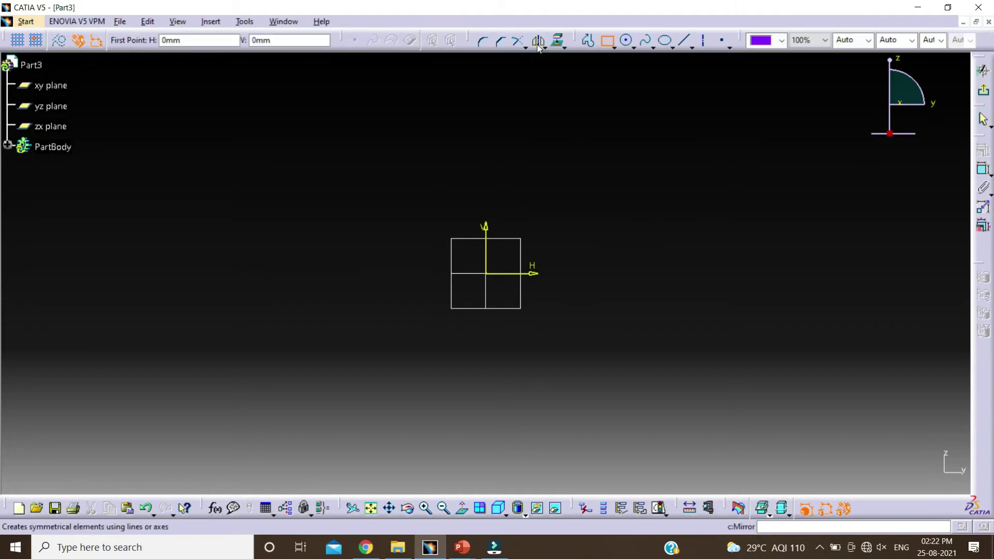
left_click(578, 207)
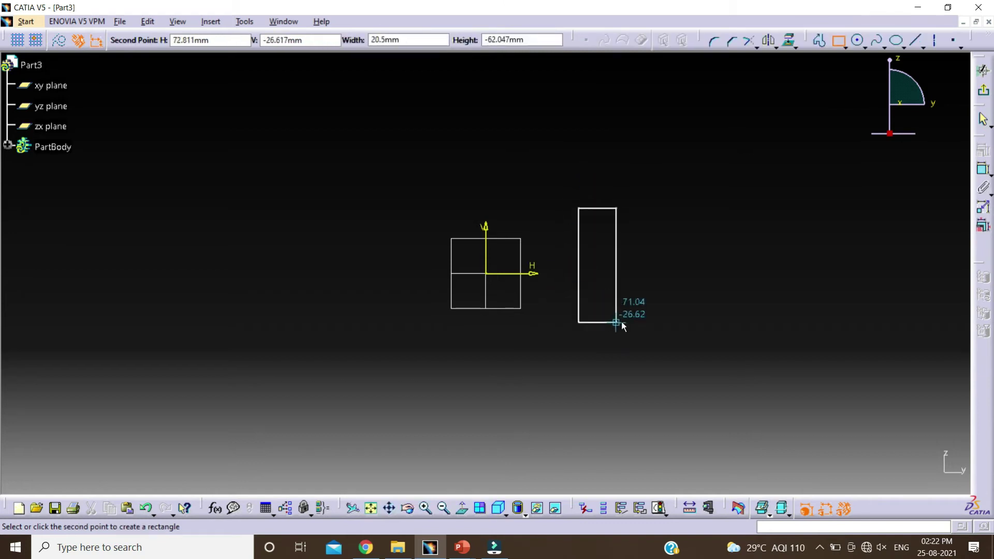
left_click(649, 322)
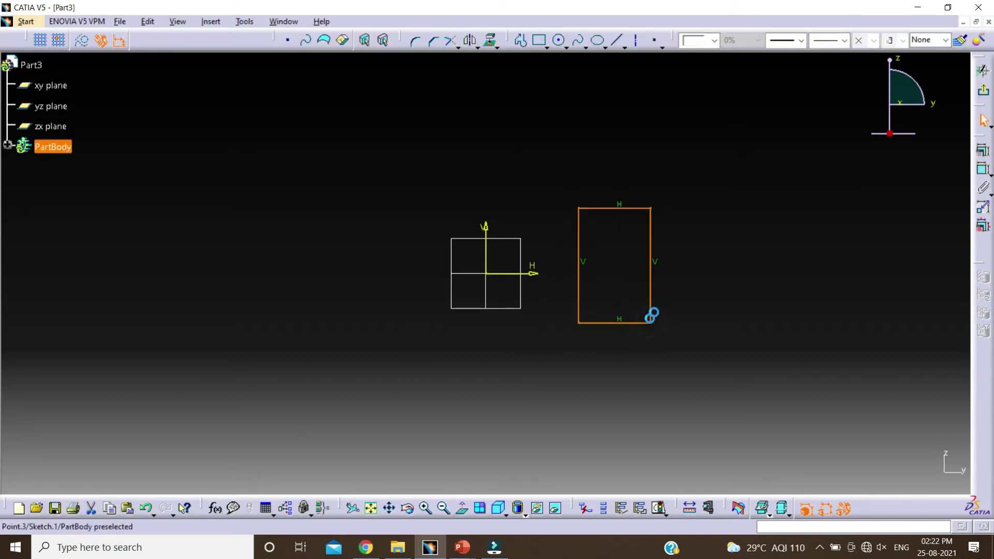
left_click(737, 221)
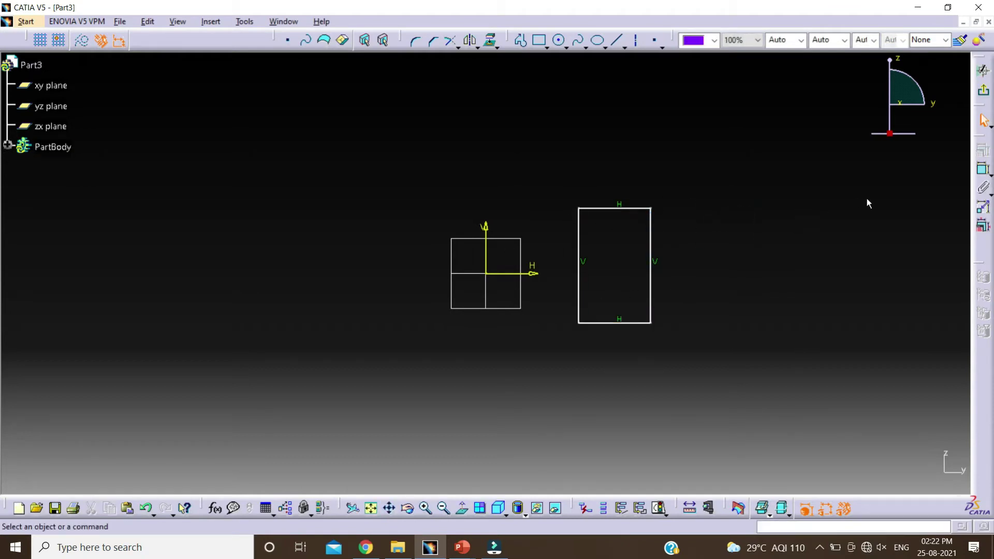
Dimension the rectangle's height to 80 mm
left_click(981, 171)
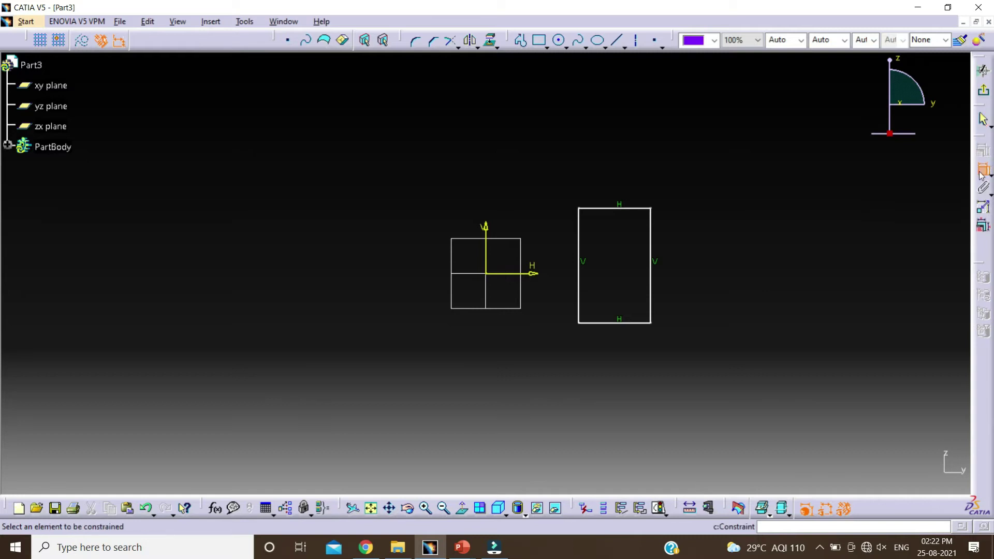
left_click(651, 282)
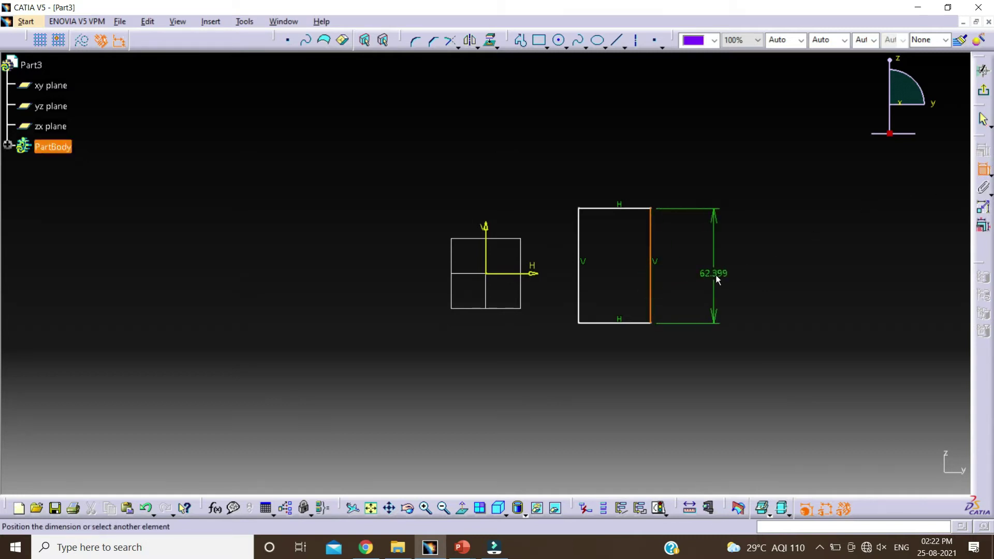
left_click(718, 279)
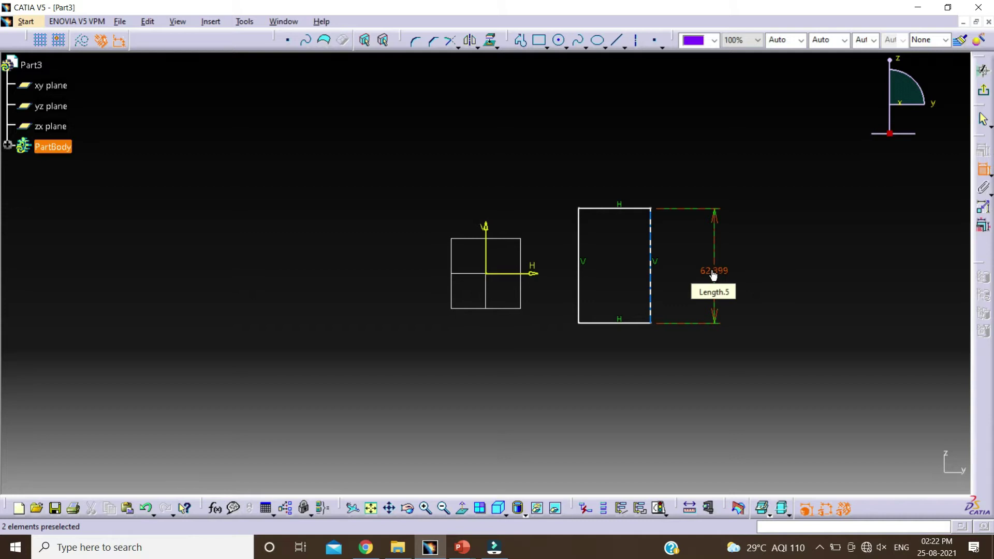
double_click(712, 271)
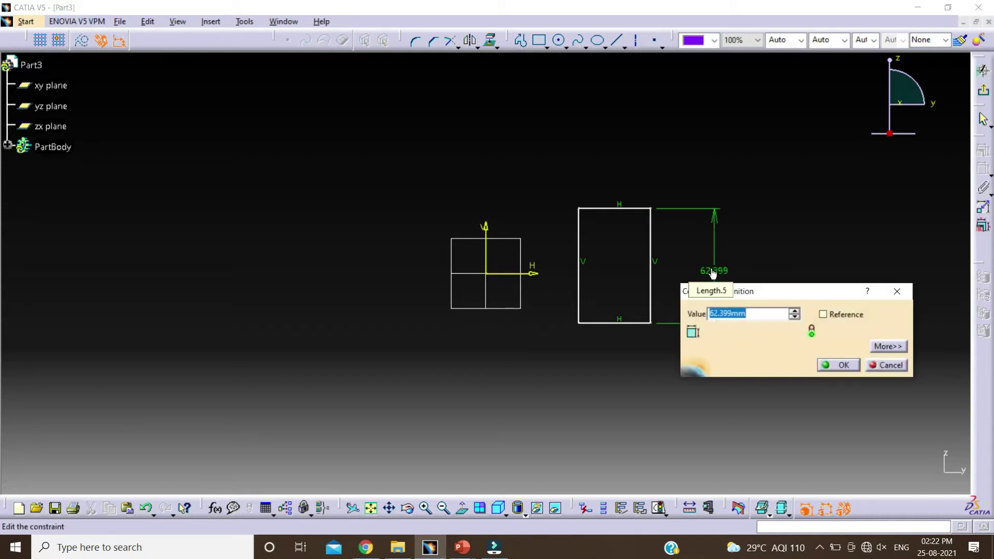
type("80")
left_click(837, 363)
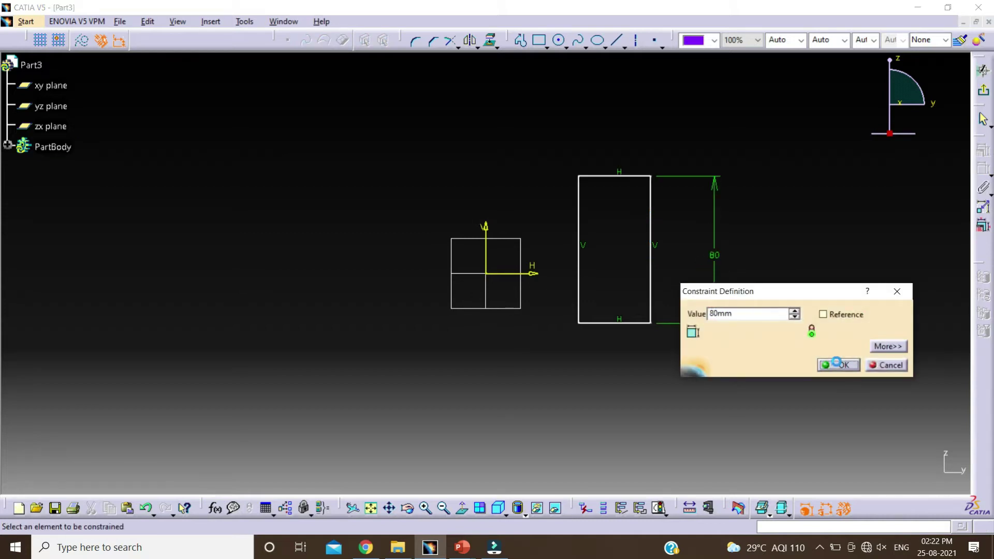
Set the rectangle's width to 30 mm
left_click(630, 177)
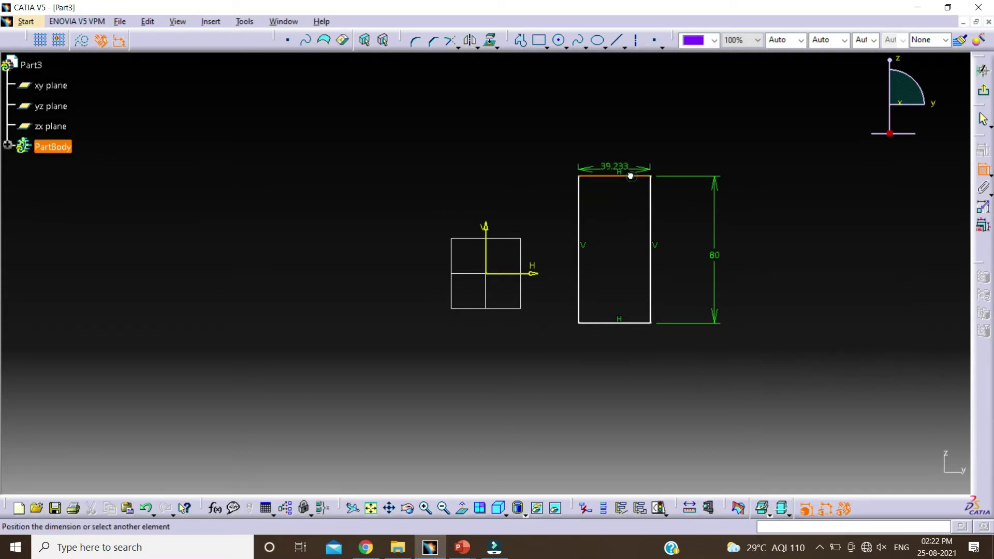
left_click(616, 125)
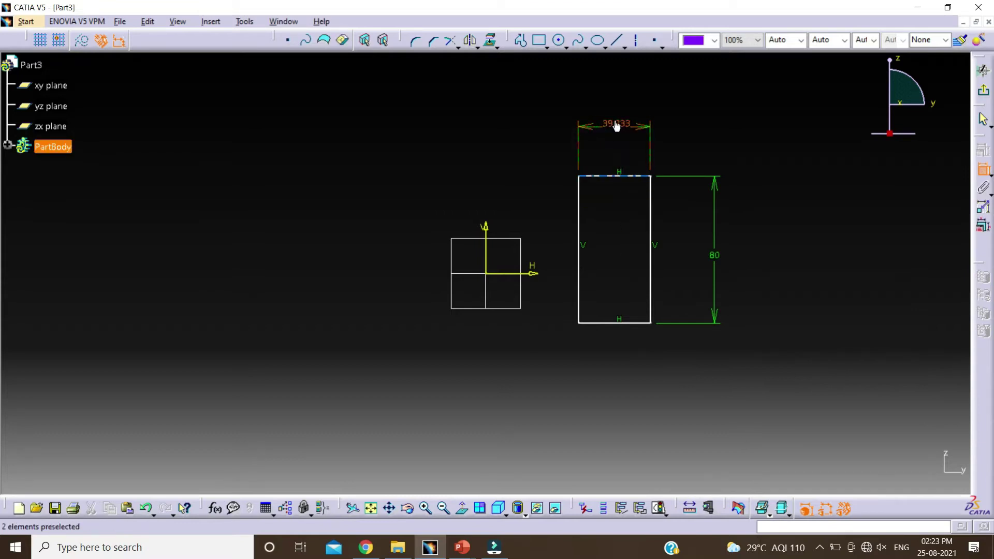
double_click(617, 126)
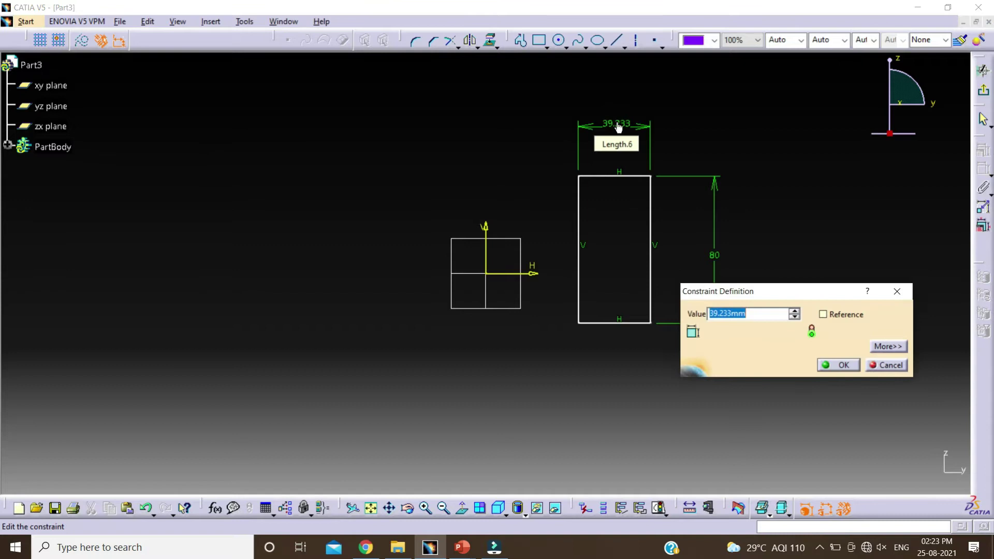
type("30")
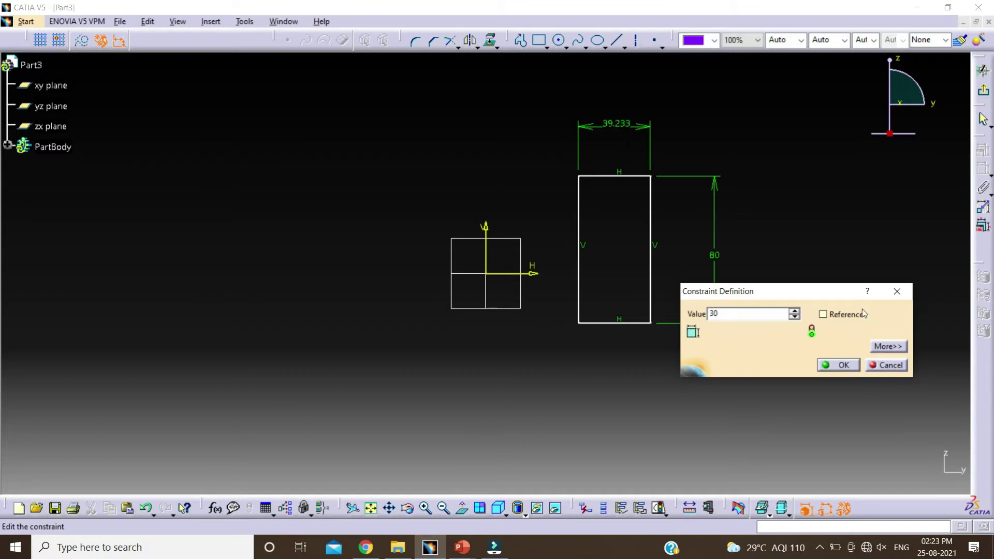
left_click(841, 365)
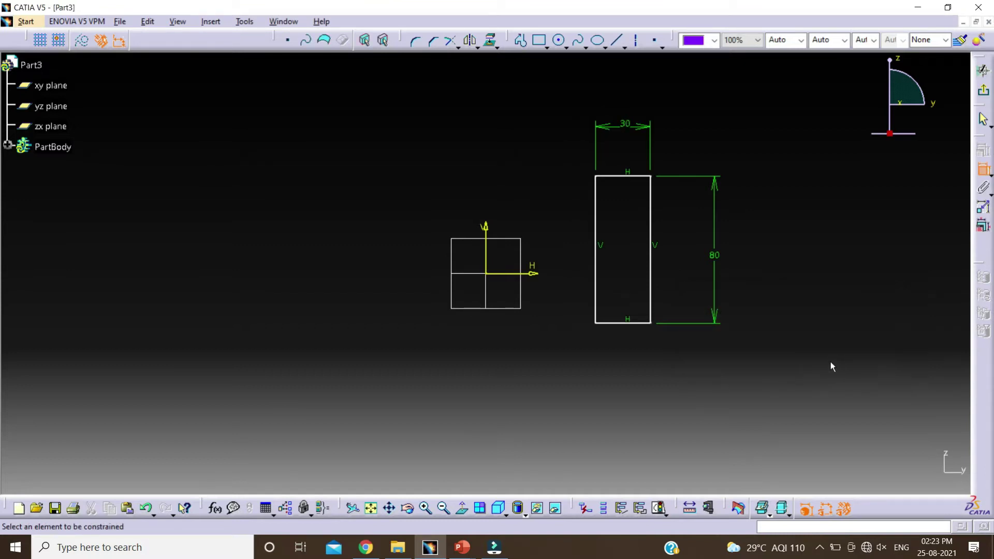
Fix the rectangle's left edge 60 mm from the vertical axis
left_click(595, 277)
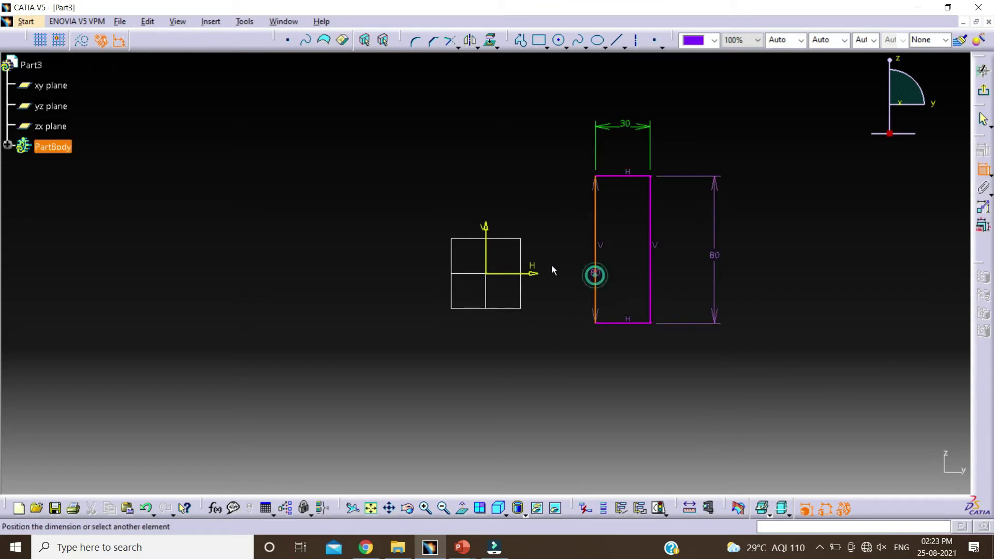
left_click(485, 228)
left_click(542, 352)
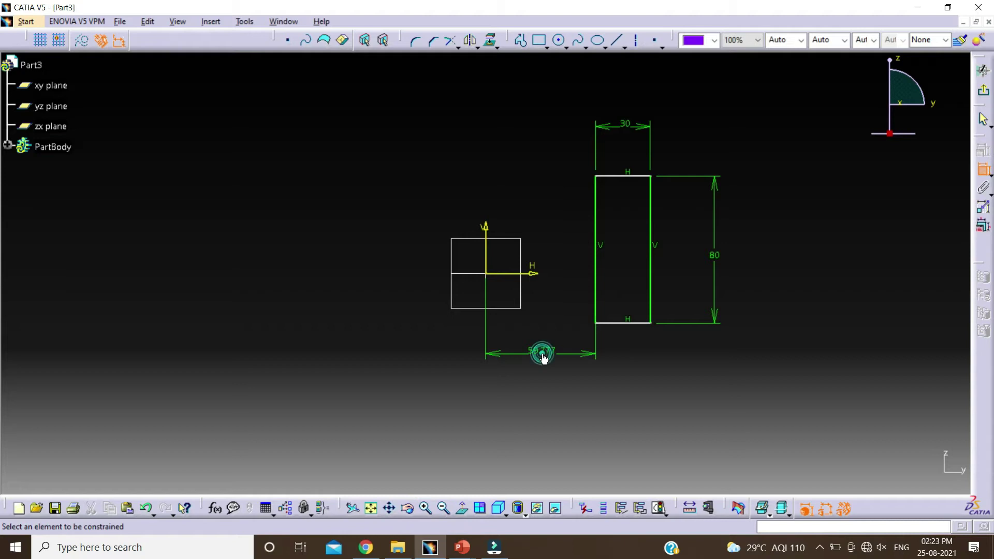
double_click(542, 355)
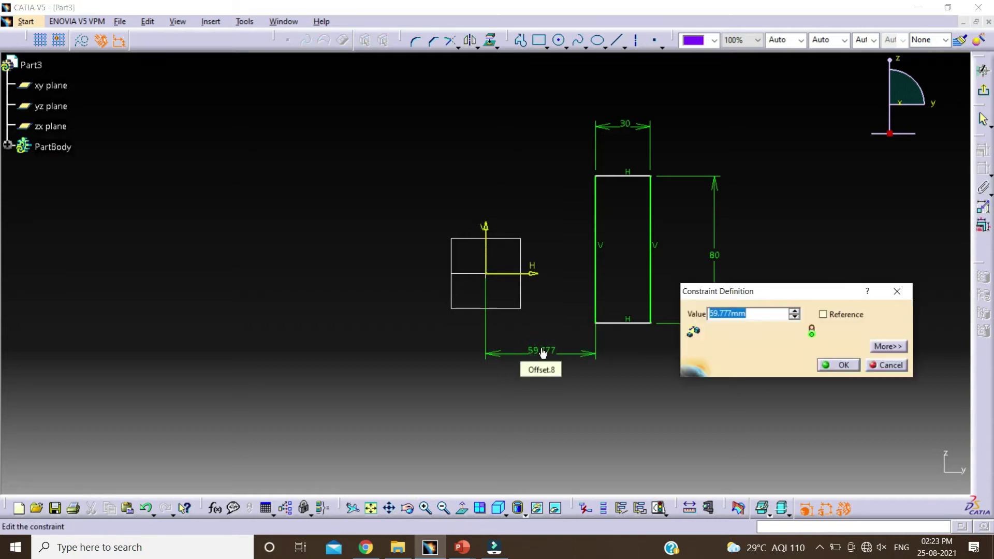
type("60")
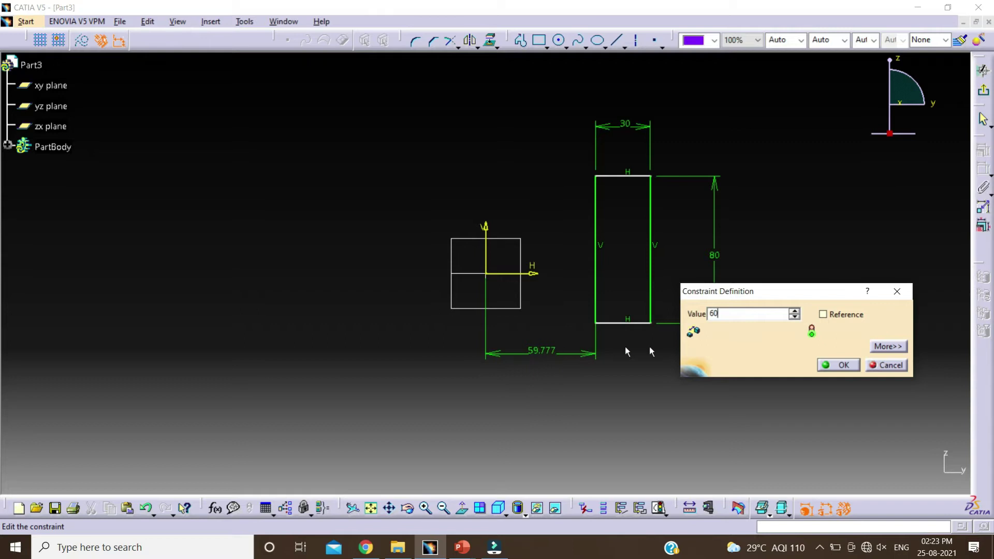
left_click(838, 365)
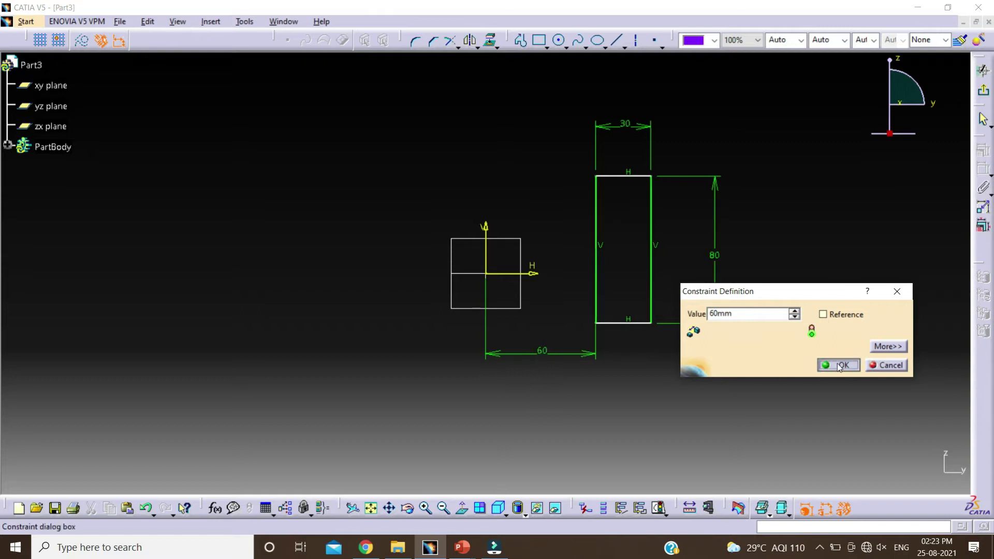
Make the rectangle symmetric about the horizontal axis, then exit the sketch and begin a Shaft
left_click(621, 323)
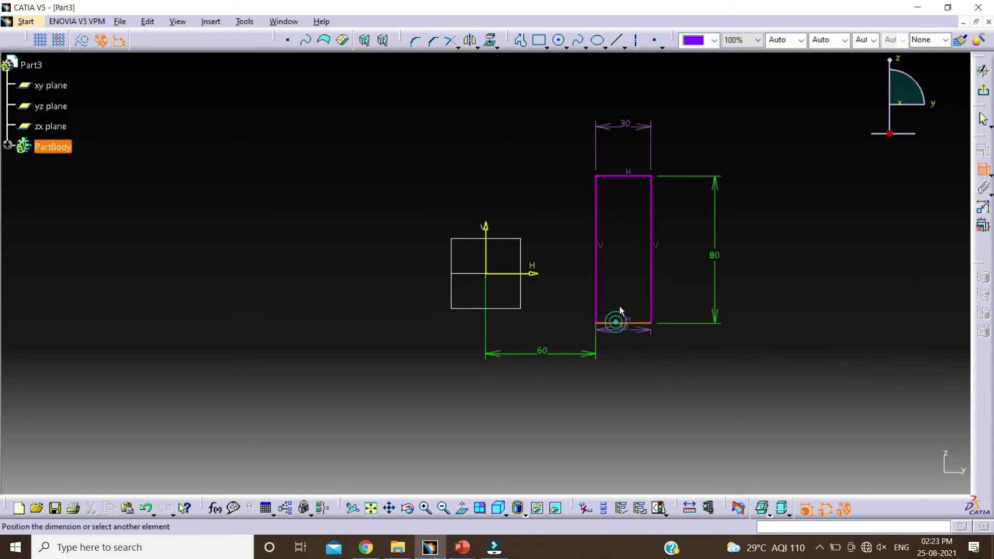
left_click(617, 176)
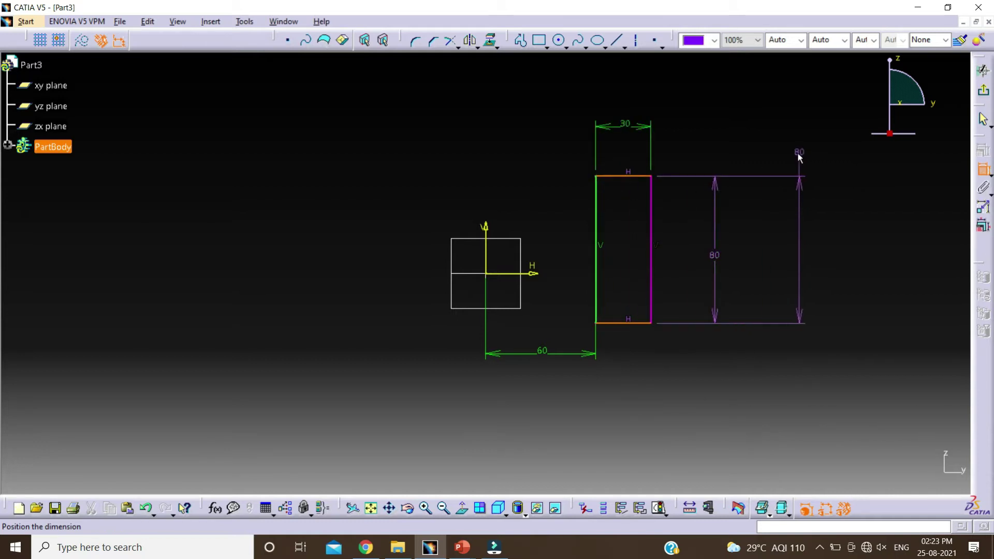
right_click(797, 153)
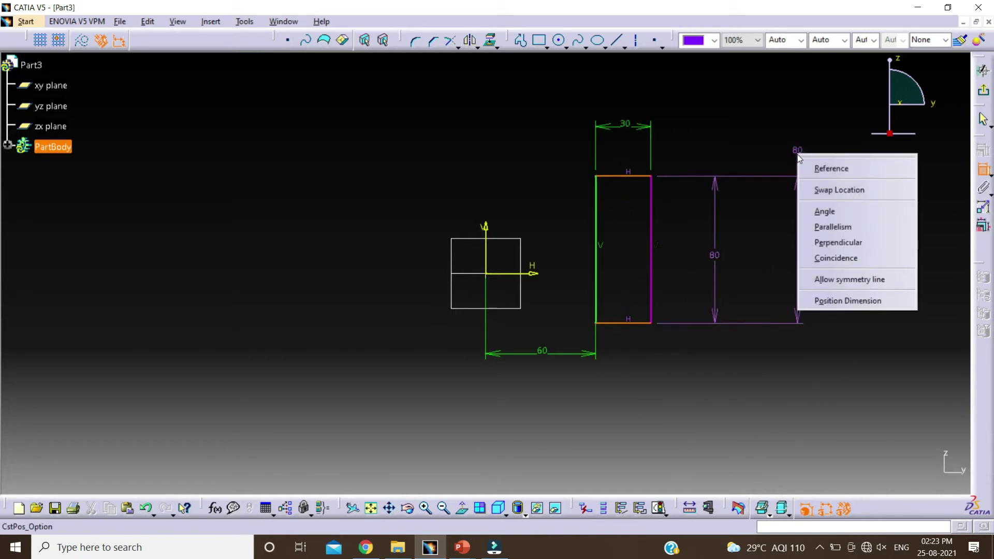
left_click(856, 280)
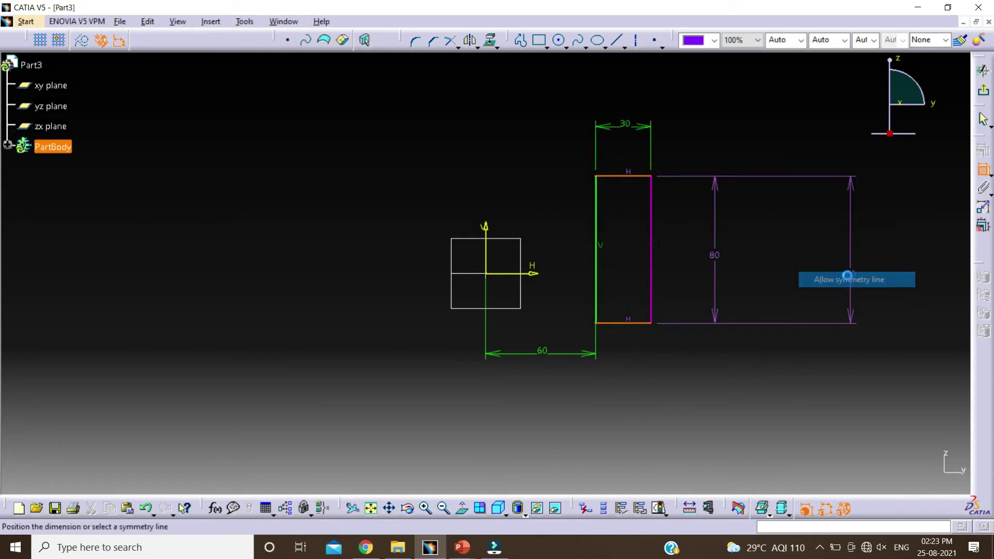
left_click(538, 269)
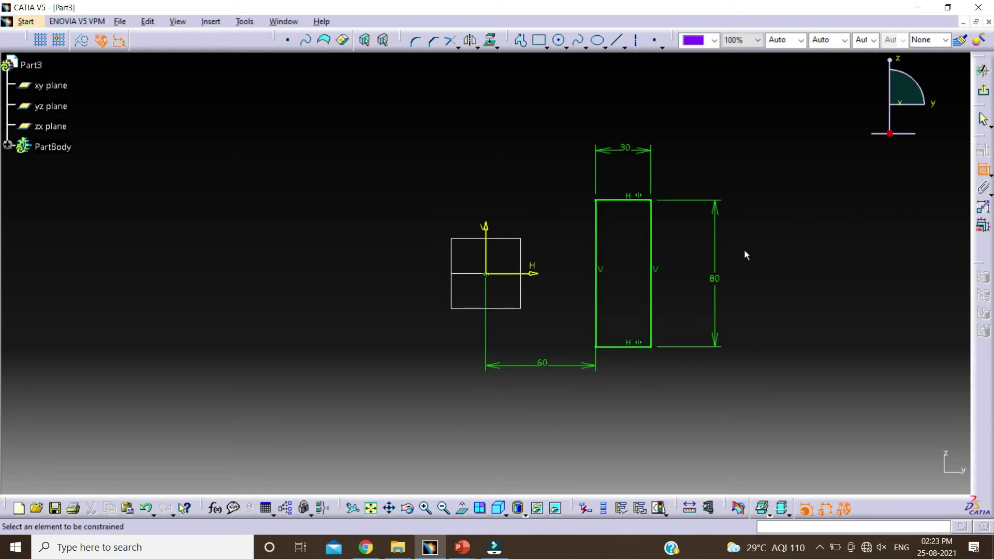
left_click(983, 71)
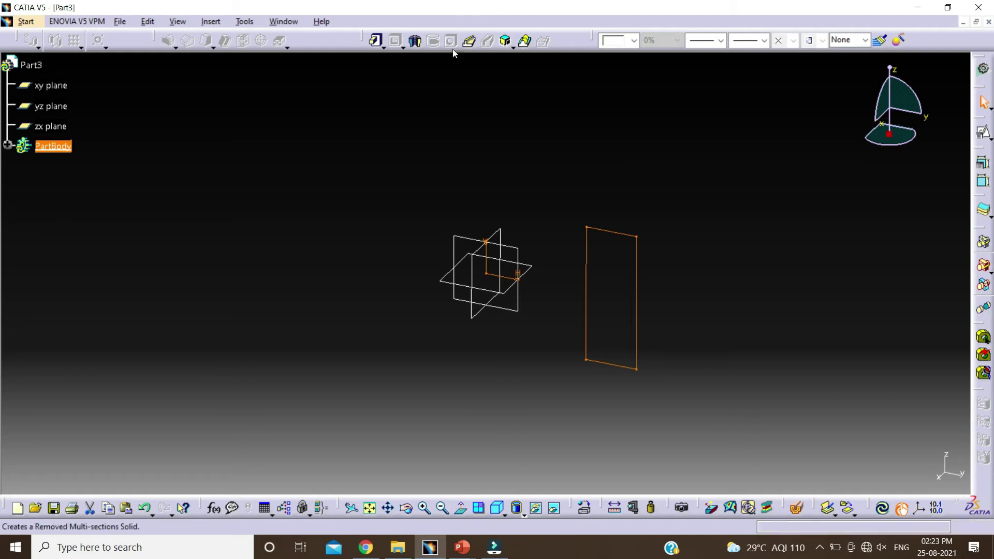
left_click(415, 42)
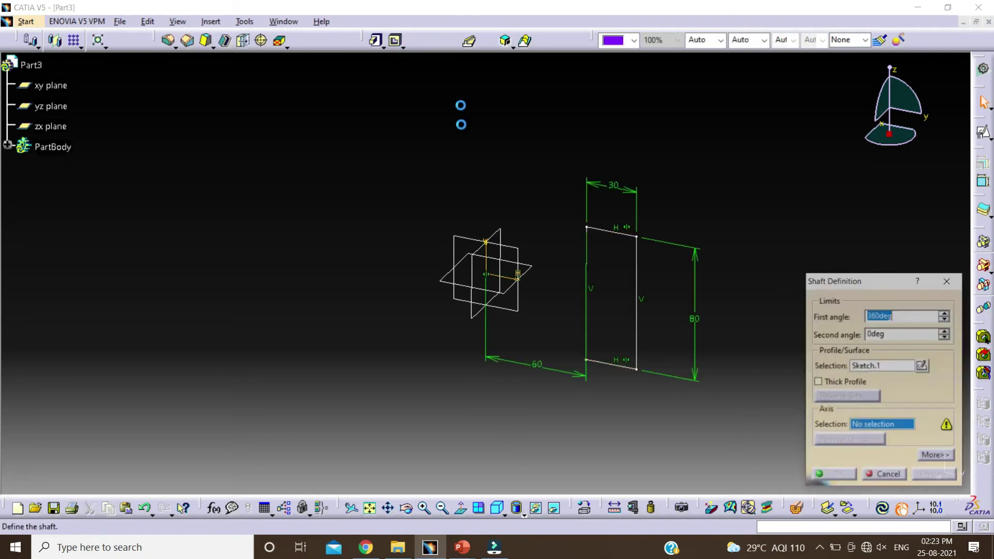
Revolve Sketch.1 a full 360° about the sketch's vertical axis into a ring
left_click(485, 249)
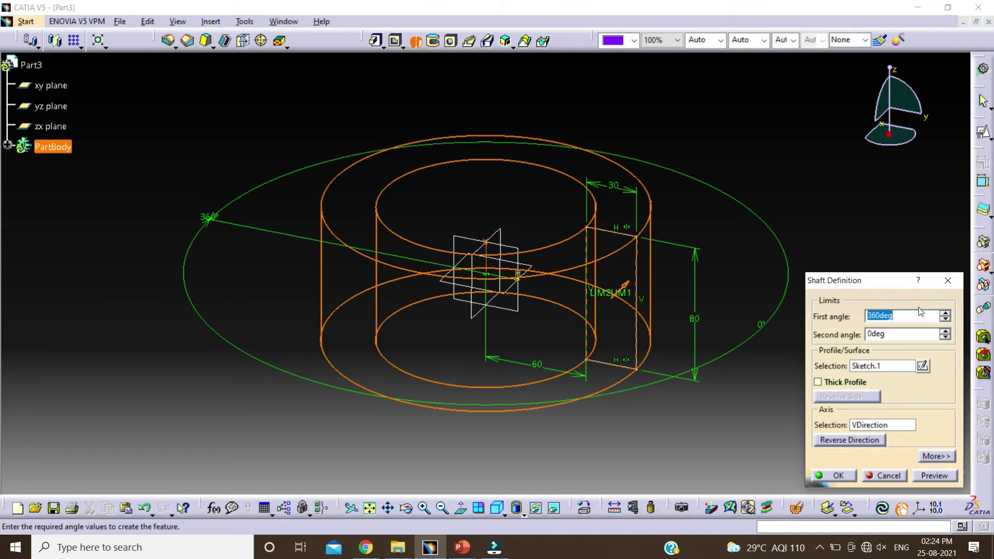
left_click(838, 473)
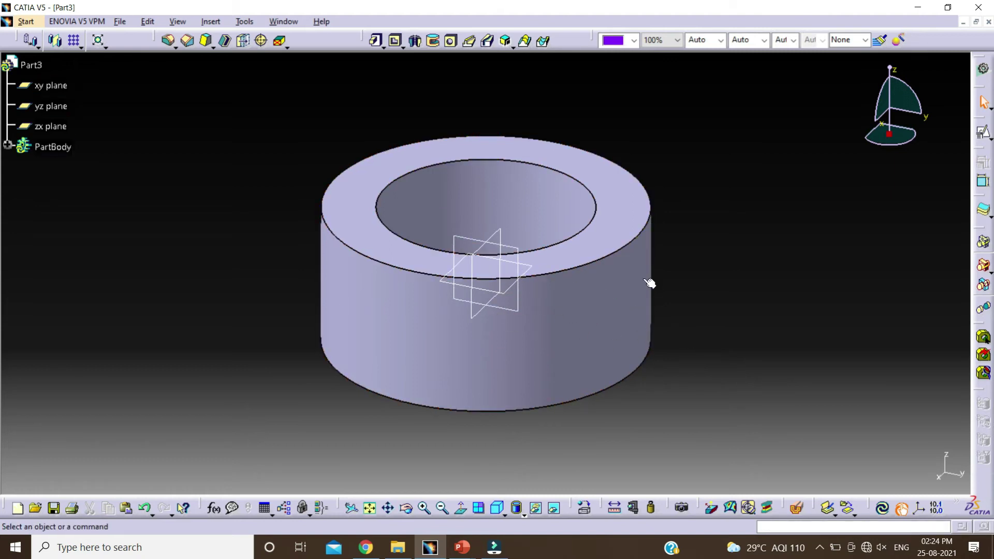
Start a new positioned sketch on the yz plane
left_click(982, 135)
left_click(515, 310)
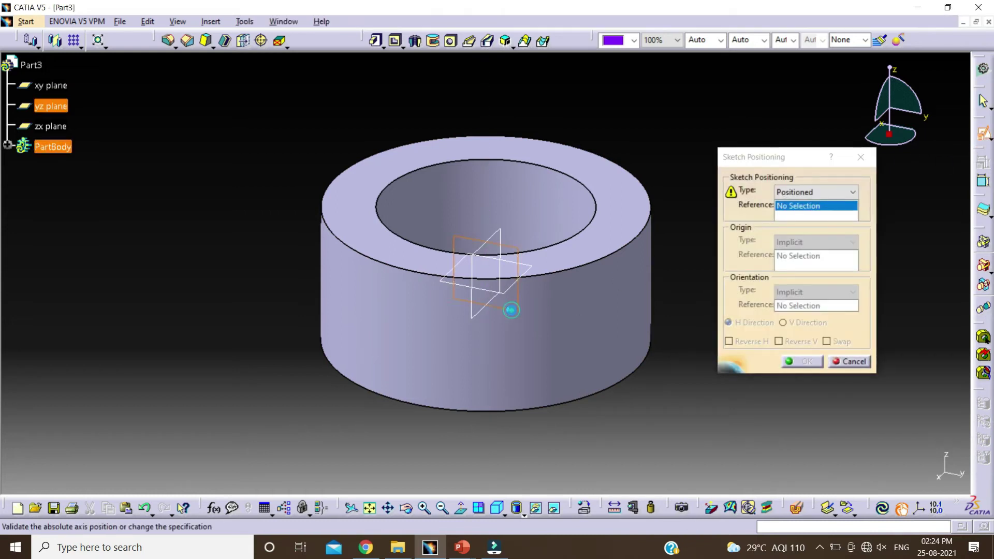
left_click(802, 362)
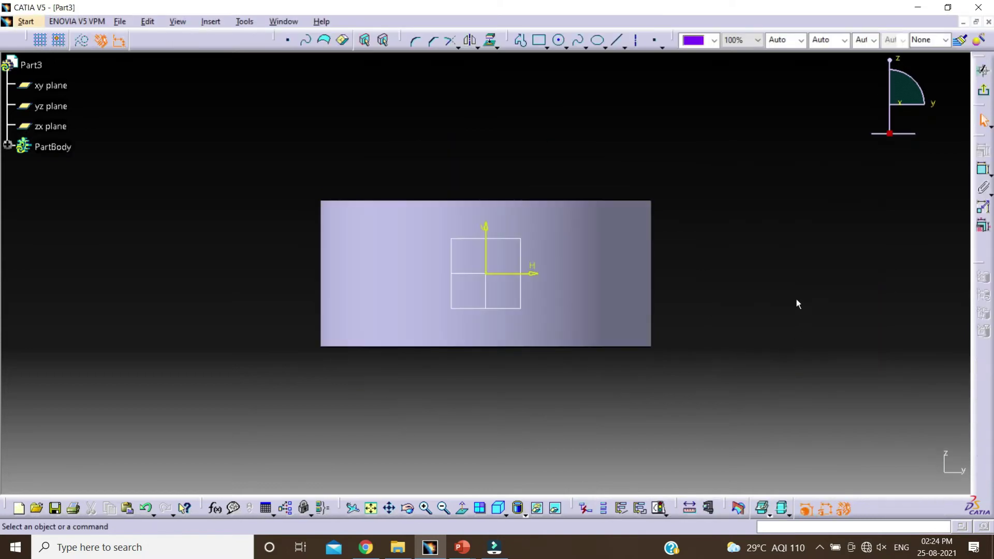
Draw a circle centred just outside the ring's right outer wall
left_click(558, 40)
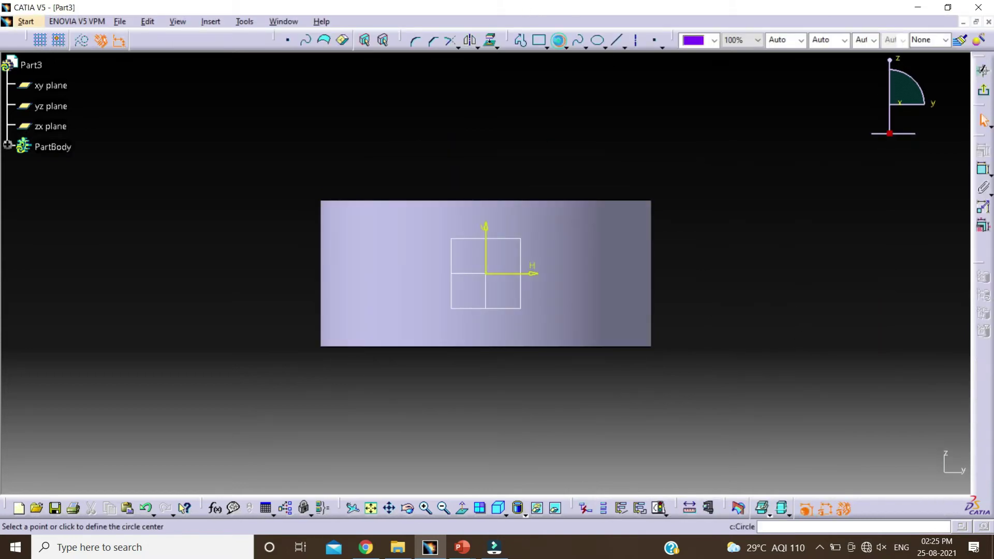
left_click(662, 274)
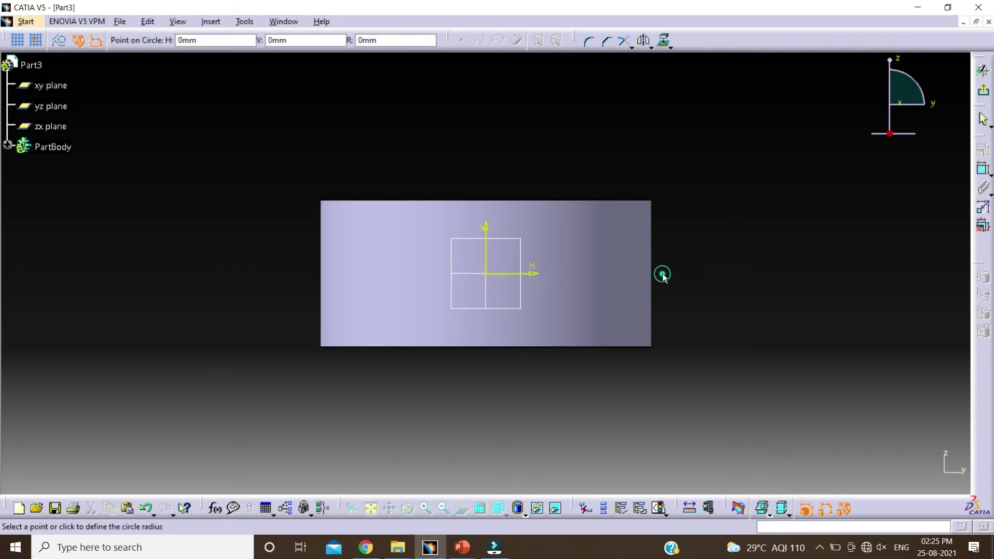
left_click(623, 244)
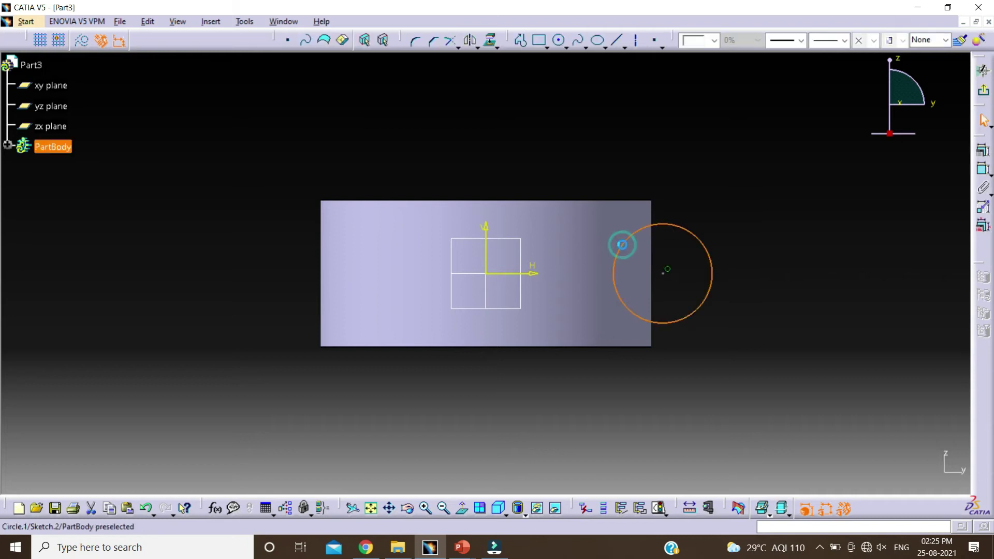
Dimension the circle's diameter to 50 mm
left_click(758, 251)
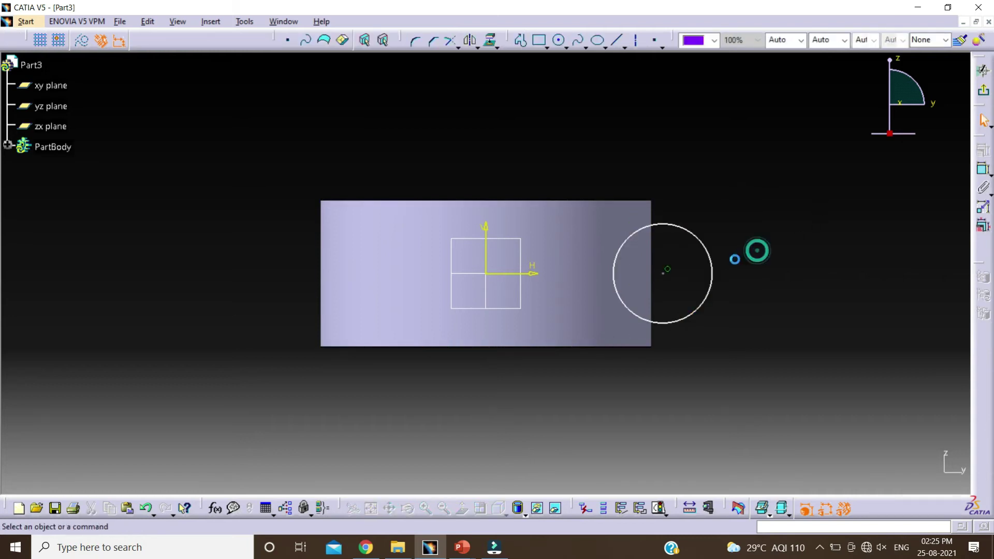
left_click(983, 168)
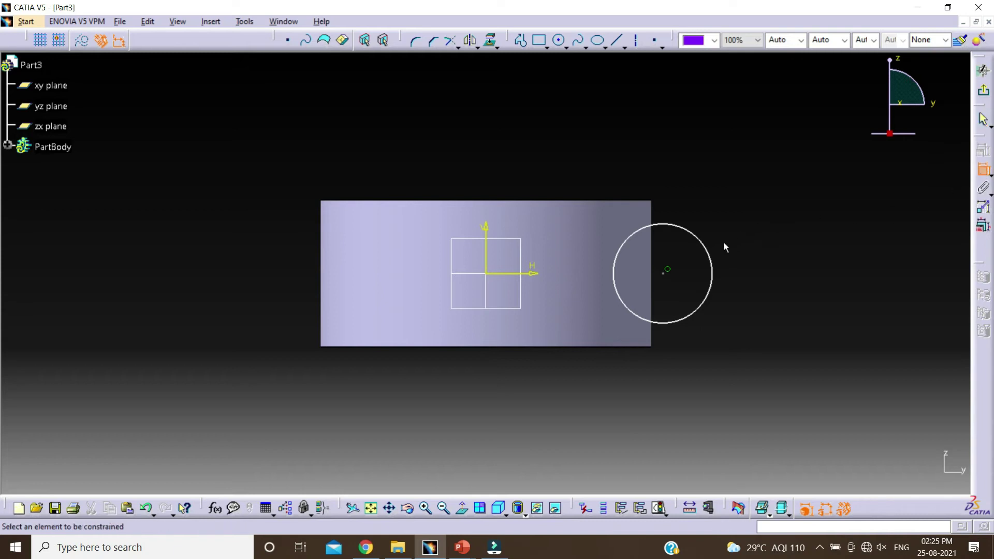
left_click(711, 255)
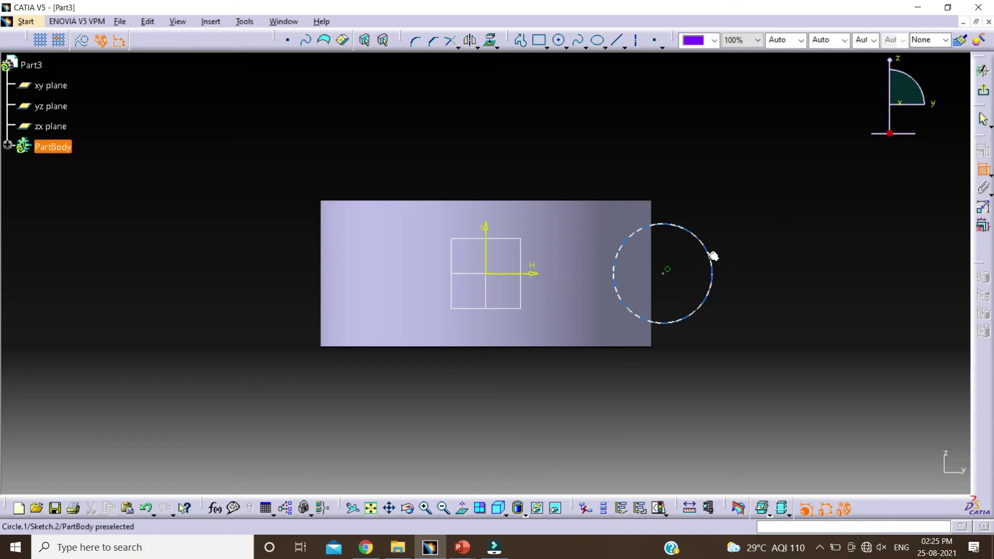
left_click(733, 213)
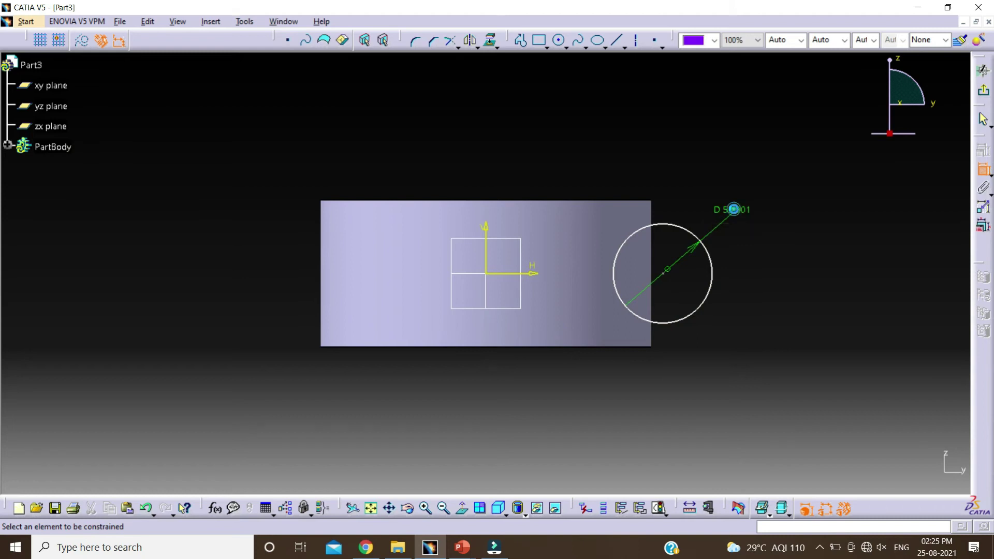
double_click(733, 214)
type("50")
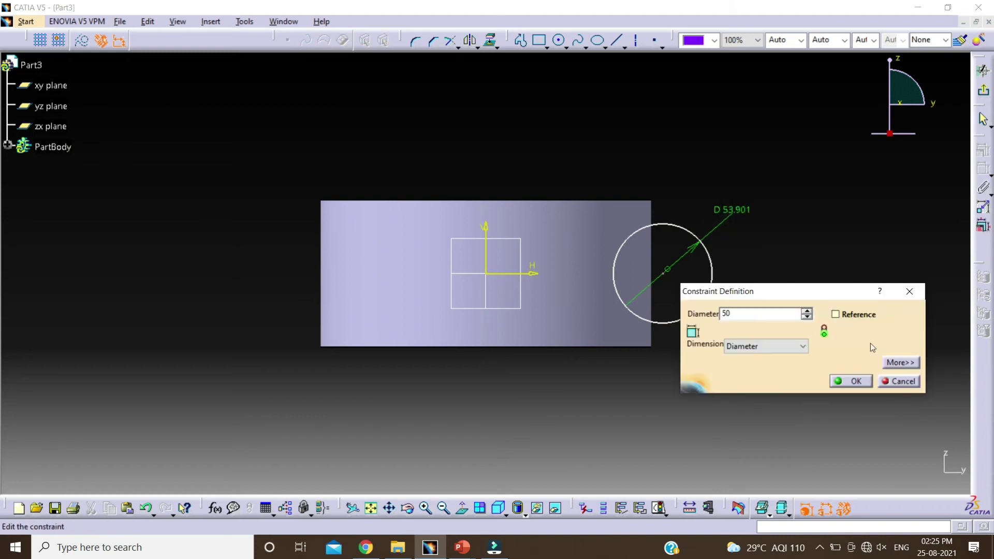
left_click(847, 383)
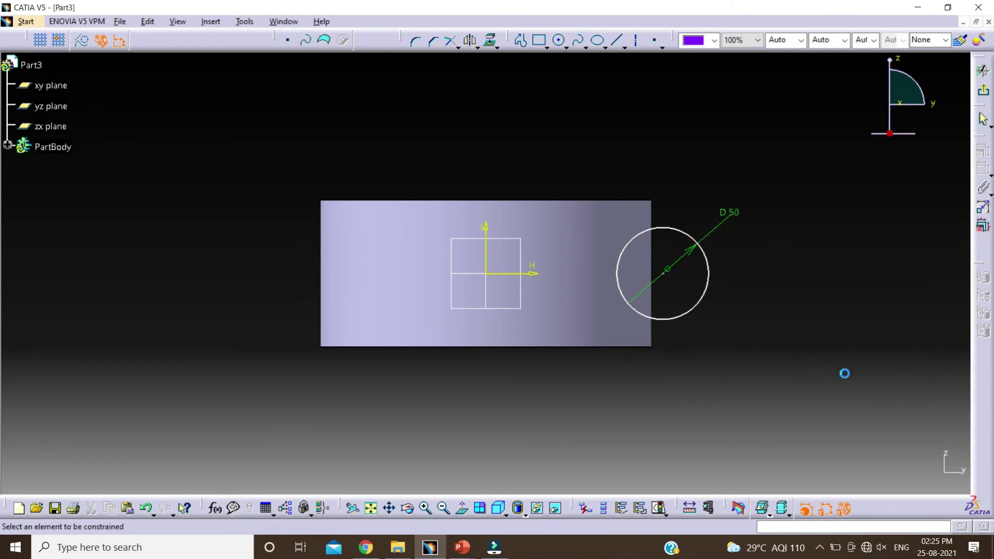
Fix the circle centre 90 mm from the vertical axis
left_click(672, 280)
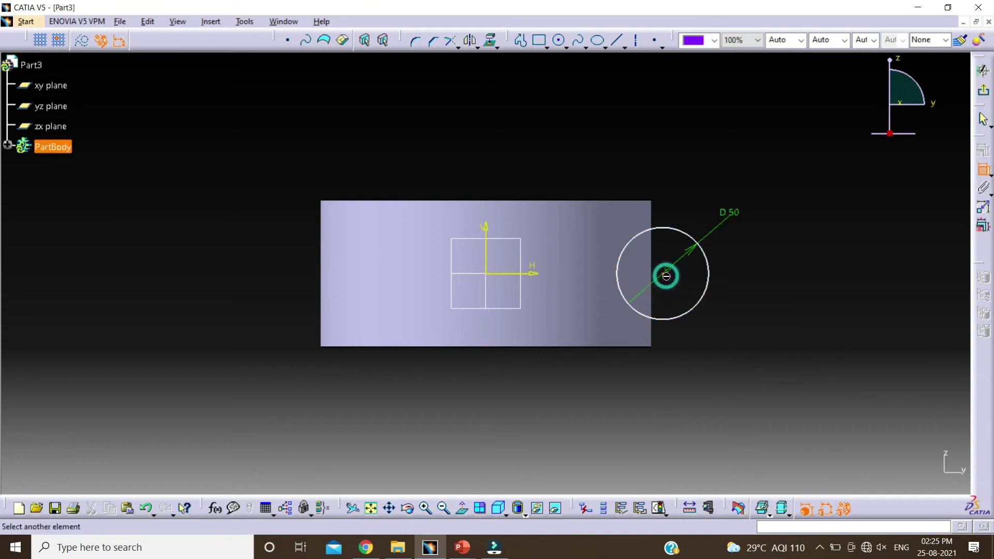
left_click(487, 229)
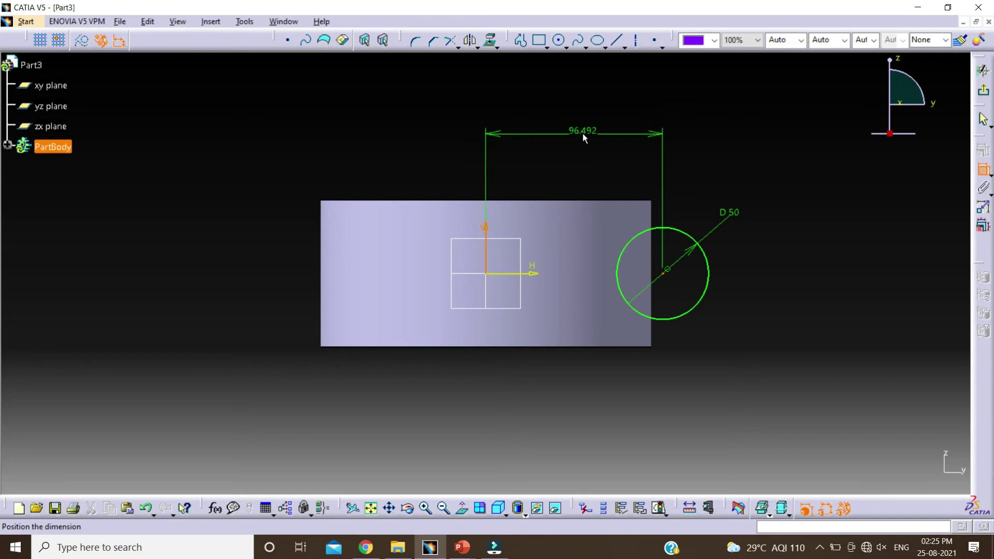
left_click(583, 133)
double_click(584, 133)
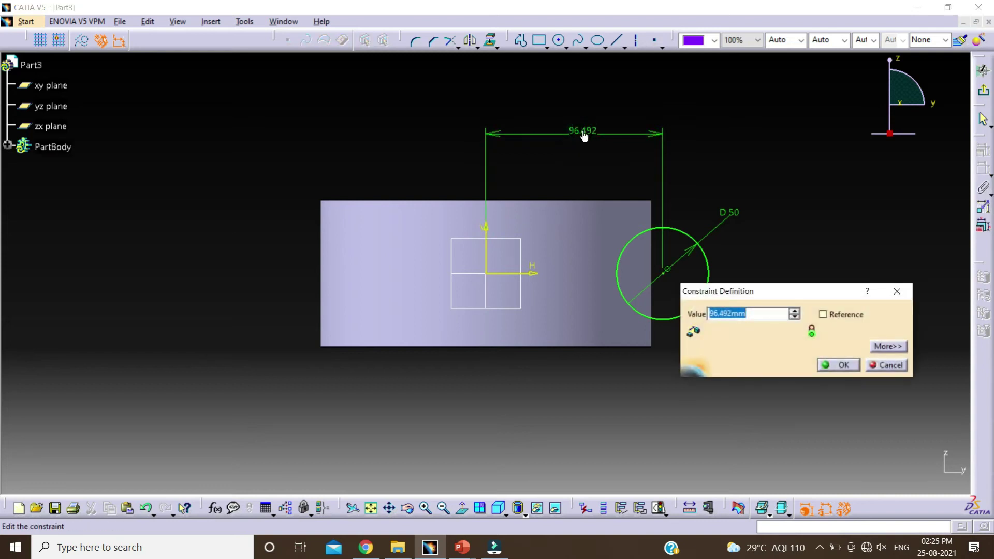
type("90")
left_click(831, 367)
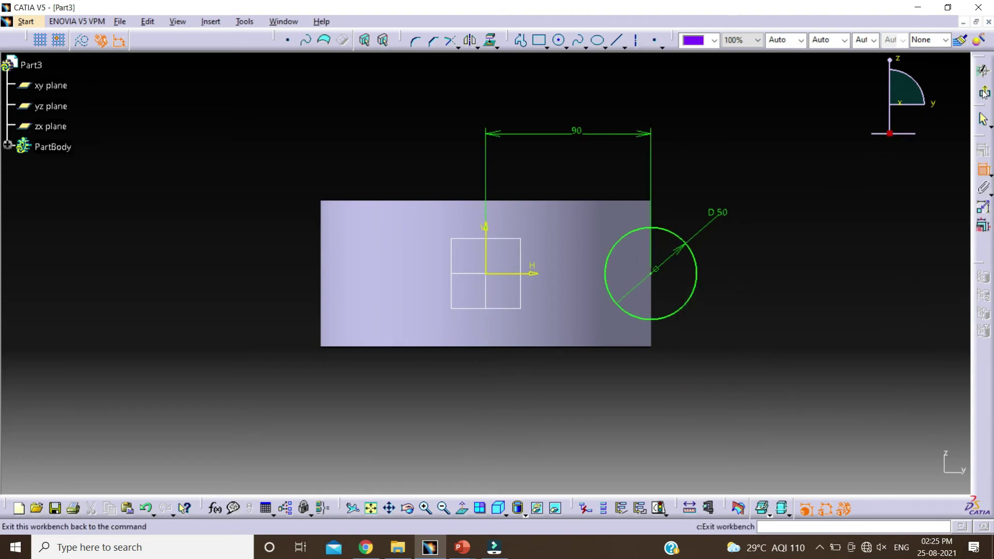
Exit the sketch and preview a 360° Groove of Sketch.2 about the vertical axis
left_click(983, 93)
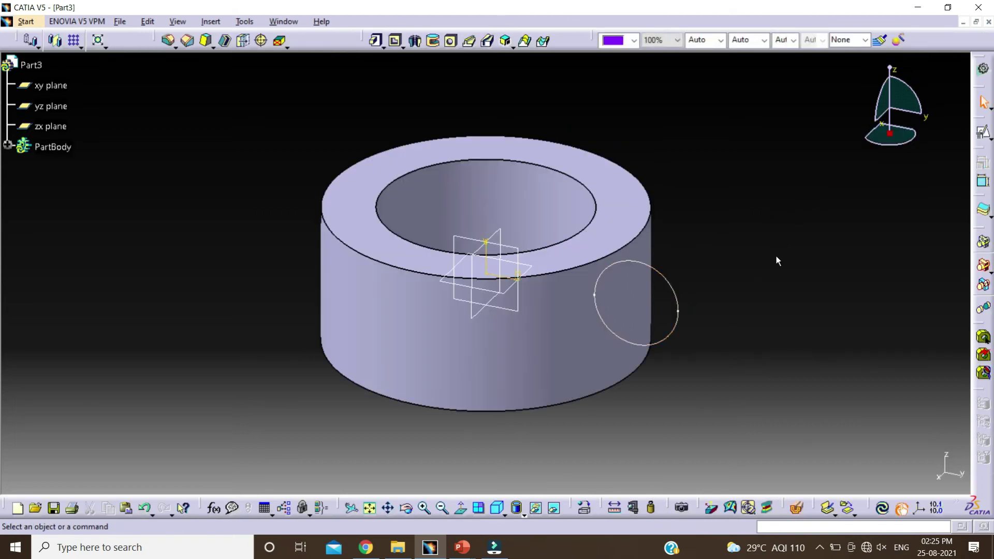
left_click(433, 43)
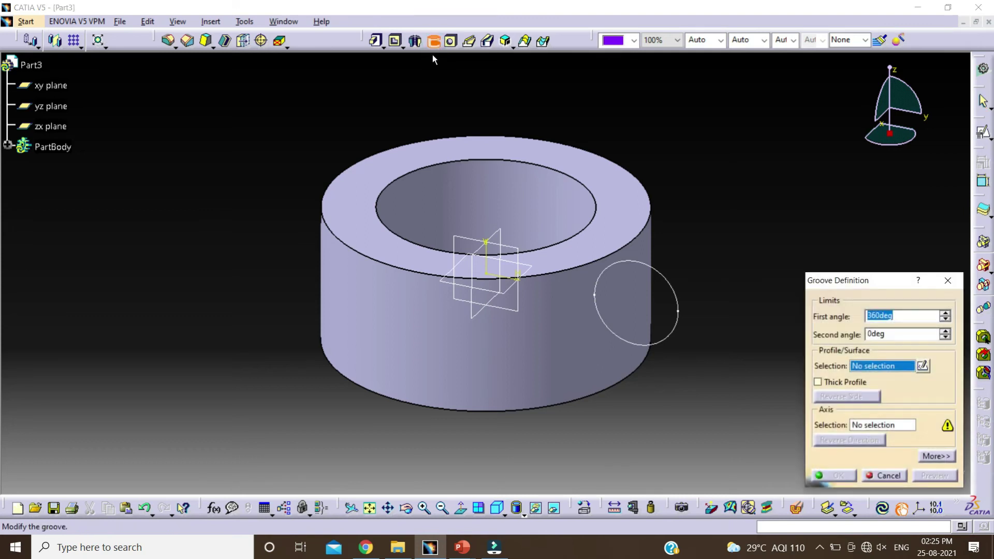
left_click(669, 288)
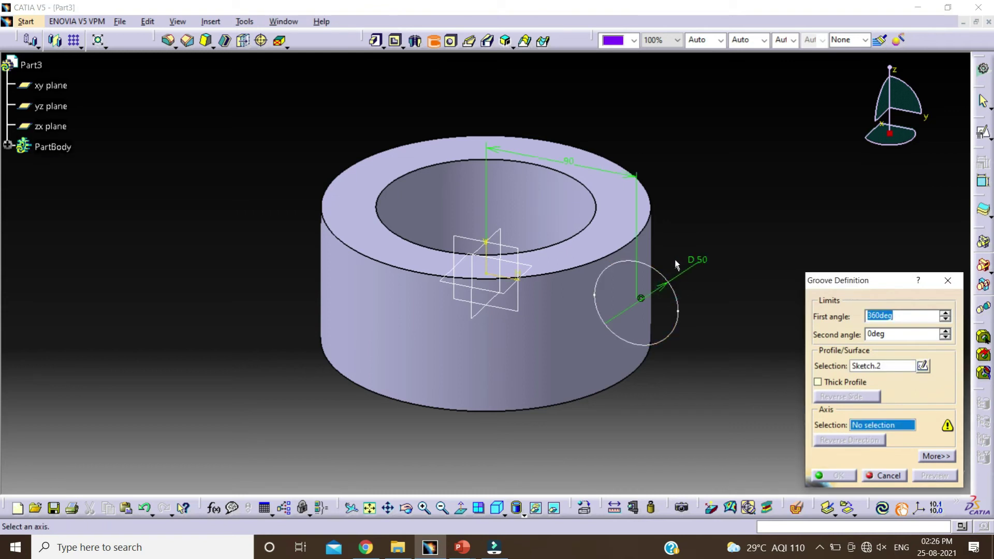
left_click(487, 249)
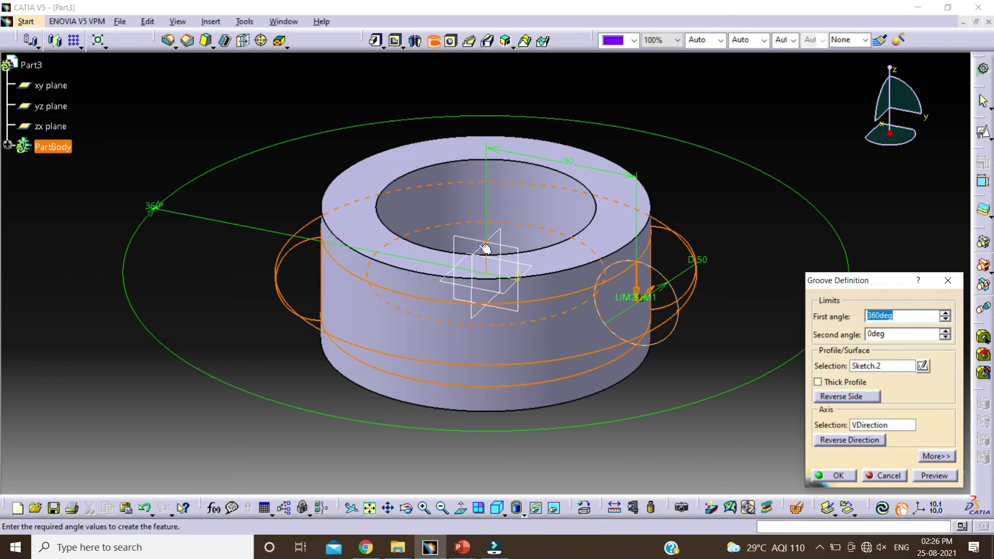
left_click(935, 475)
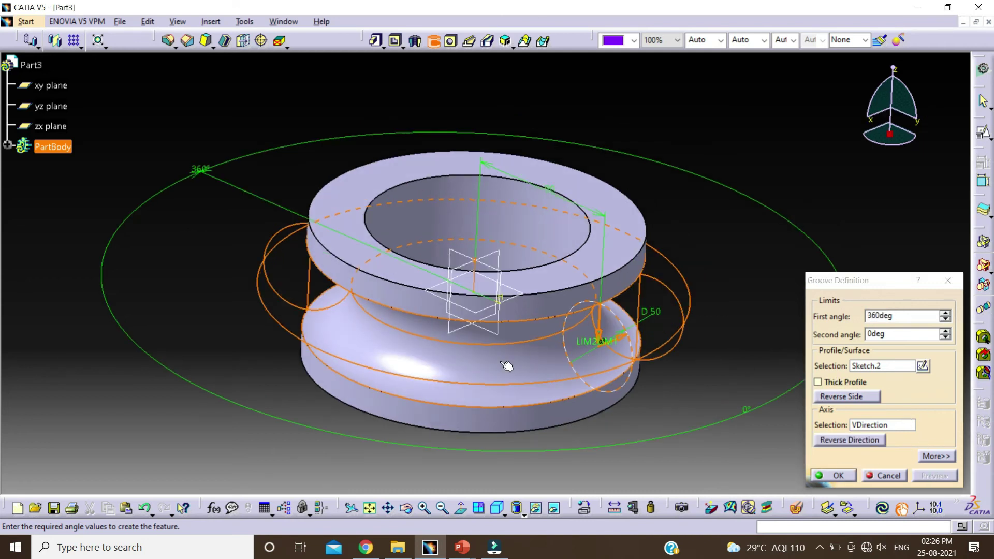
middle_click_drag(471, 387, 512, 336)
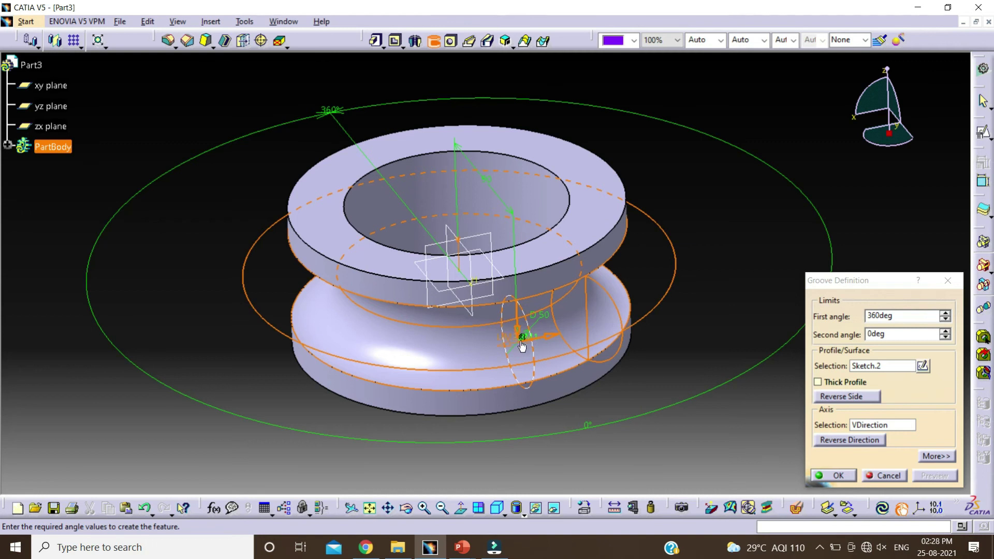
Change the groove's first angle to 250° and preview the partial cut
left_click(853, 321)
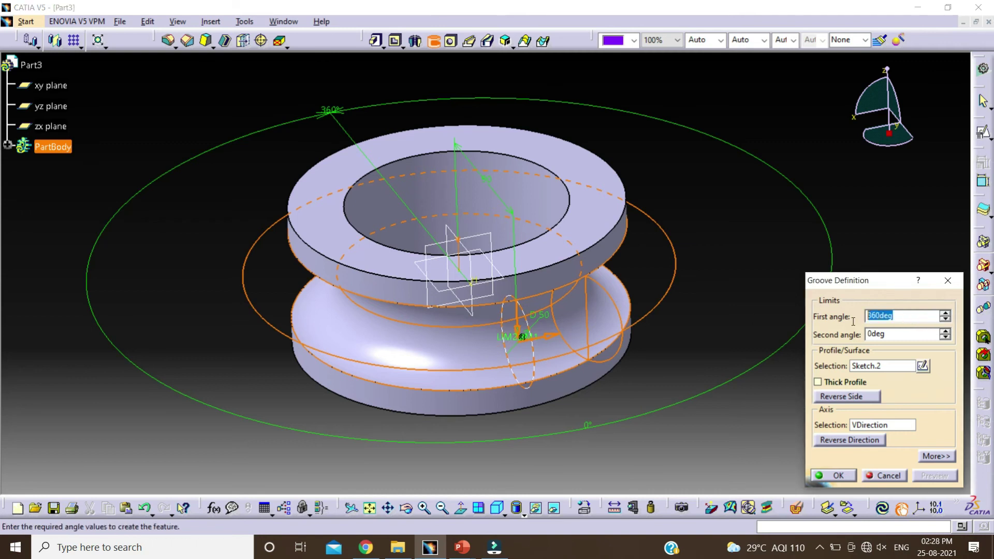
type("50")
left_click(744, 312)
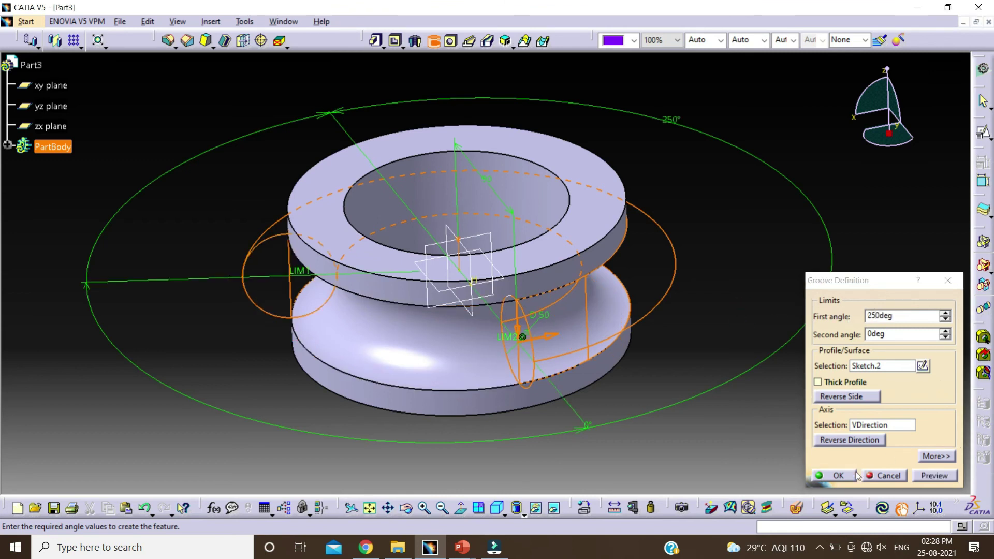
left_click(943, 474)
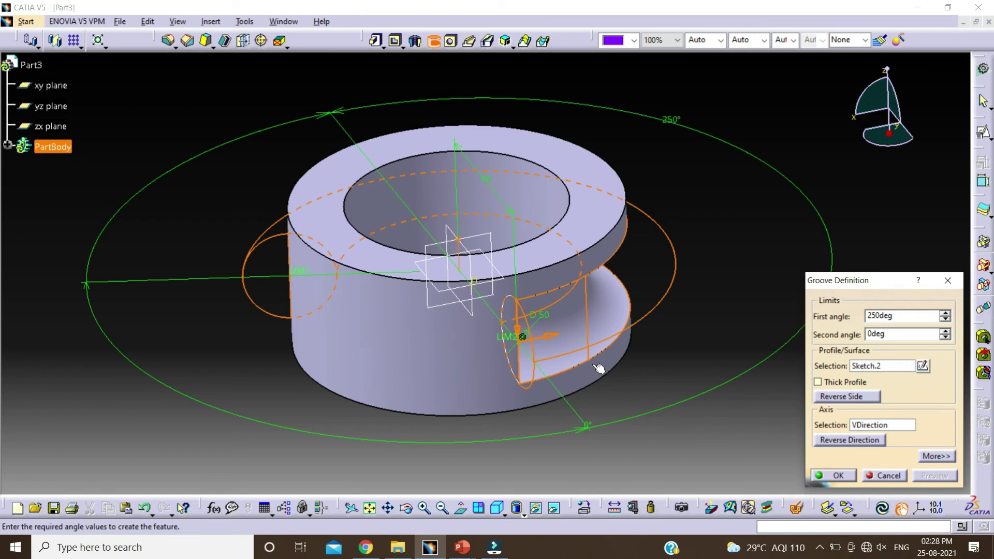
middle_click(516, 331)
middle_click_drag(517, 329, 477, 328)
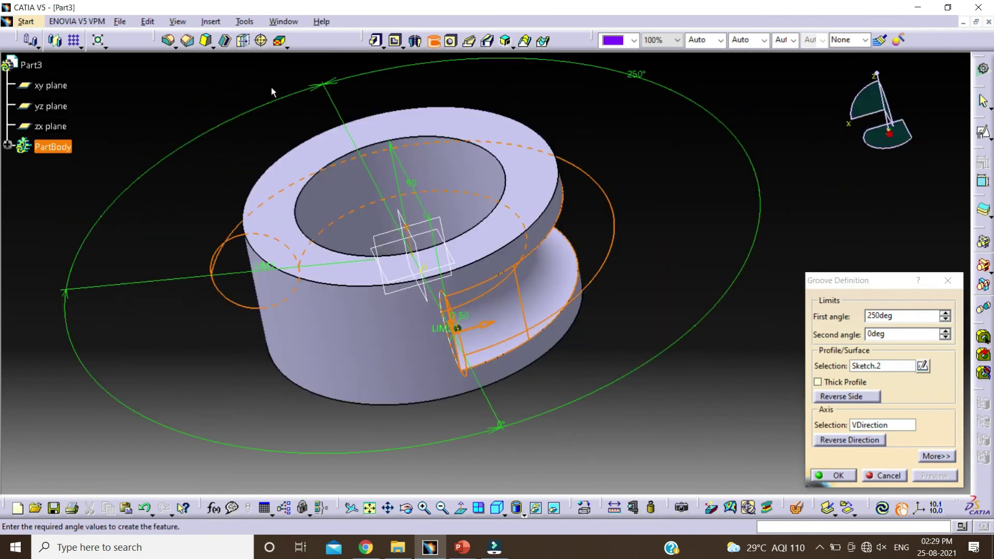
middle_click_drag(446, 371, 572, 287)
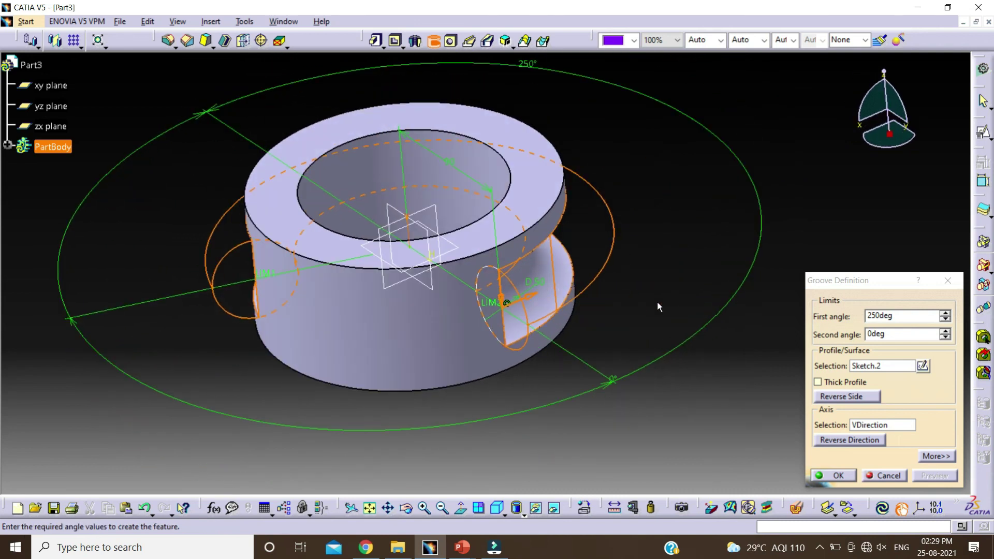
Reverse the groove direction, preview it, and create the groove
left_click(844, 440)
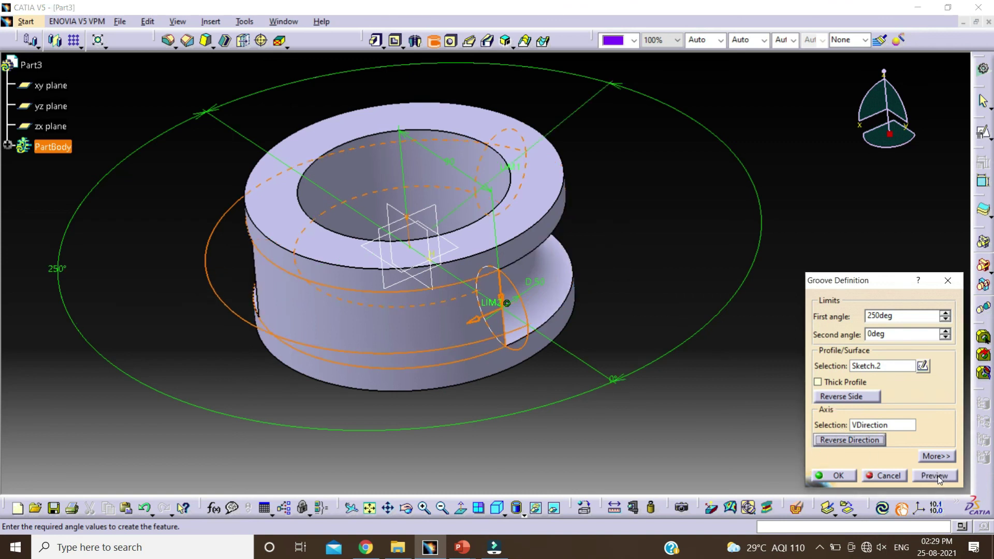
left_click(940, 476)
middle_click_drag(480, 389, 518, 248)
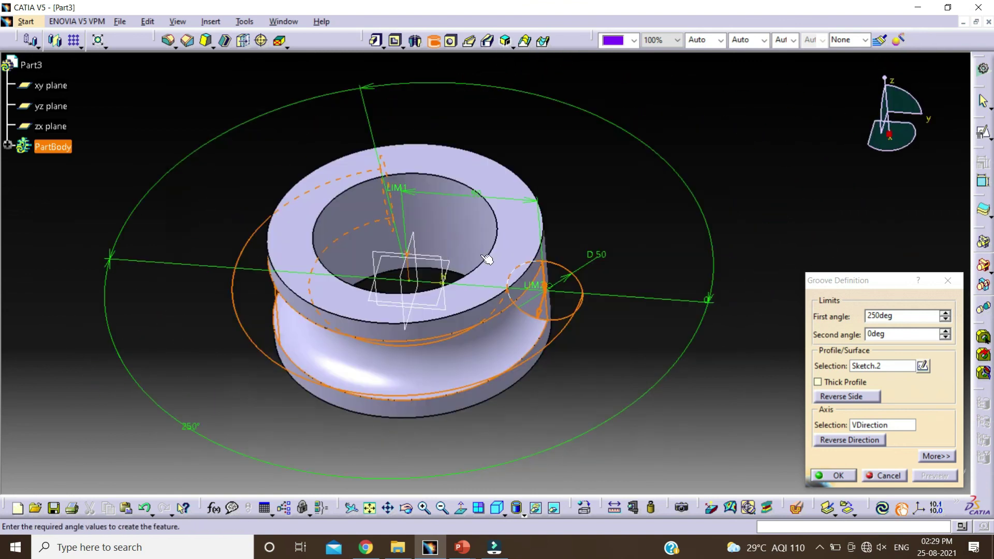
left_click(828, 479)
middle_click_drag(556, 356, 82, 85)
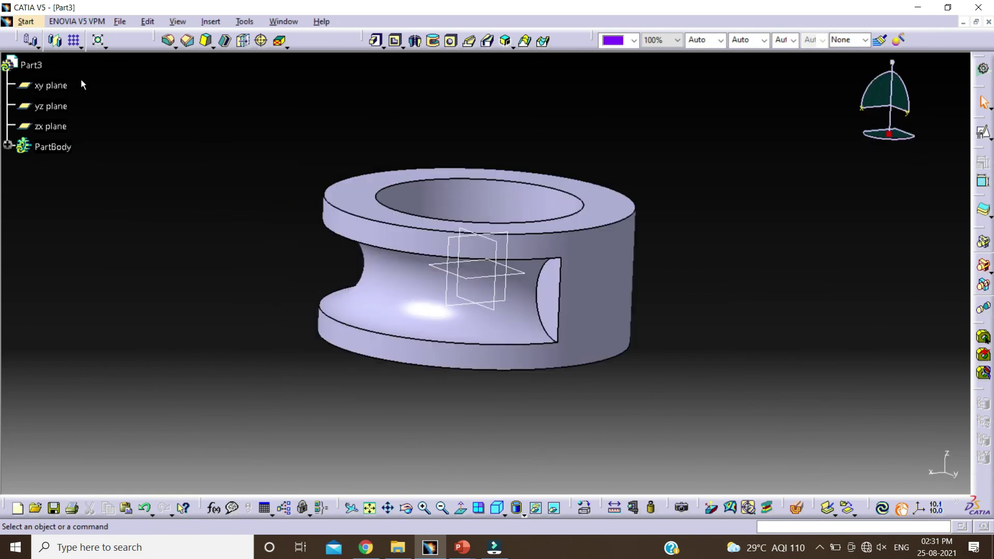